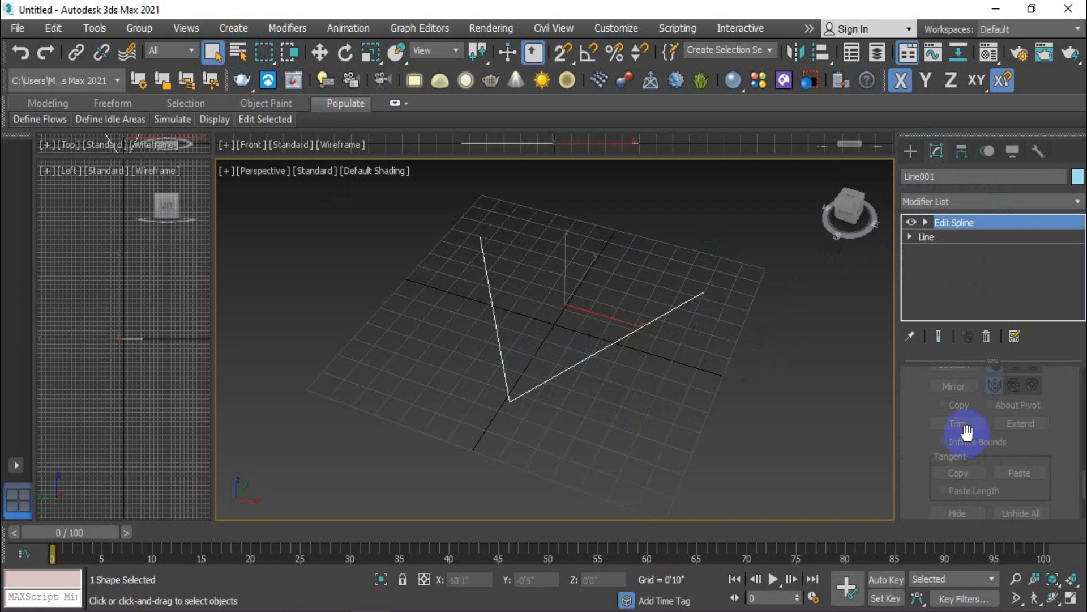
# Step: Enter the Segment sub-object level of the Edit Spline modifier and select the segment of the V that crosses the grid's X axis on the positive side
pyautogui.scroll(8, 903, 471)
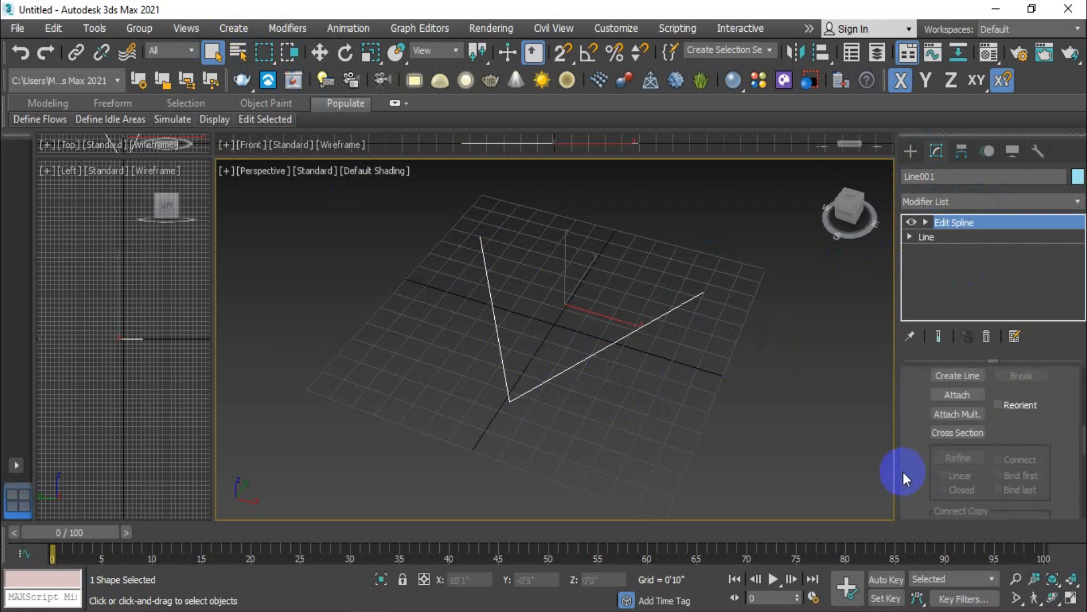
pyautogui.scroll(5, 902, 471)
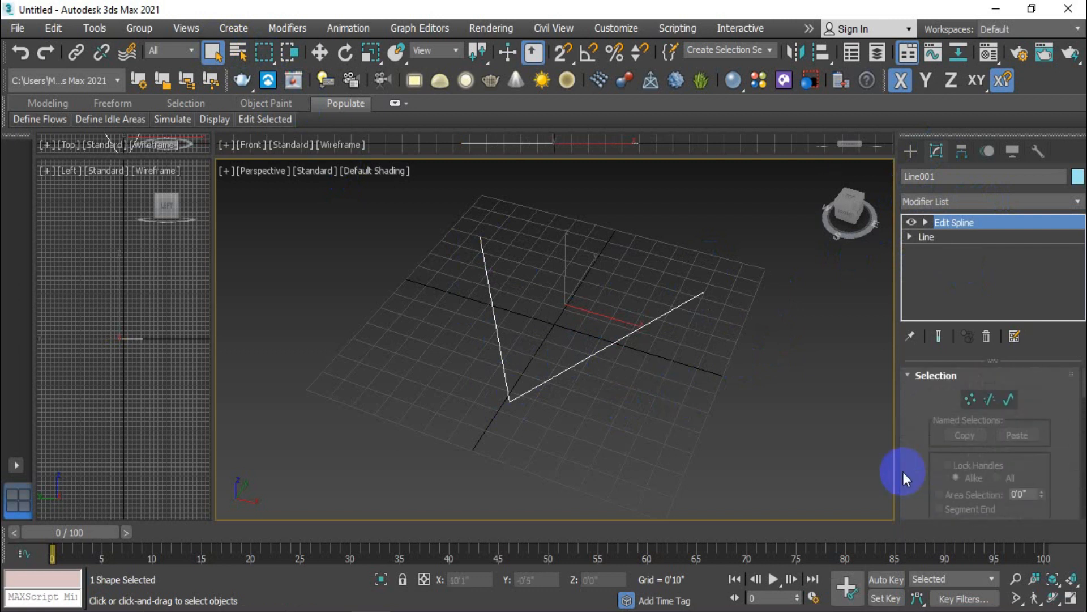
pyautogui.click(989, 399)
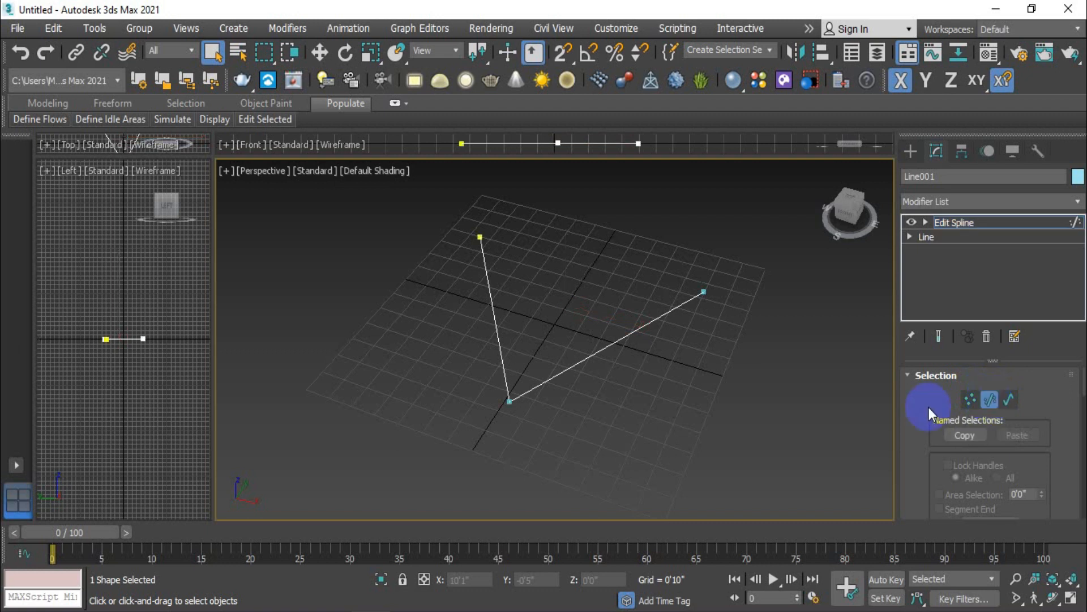
pyautogui.click(592, 357)
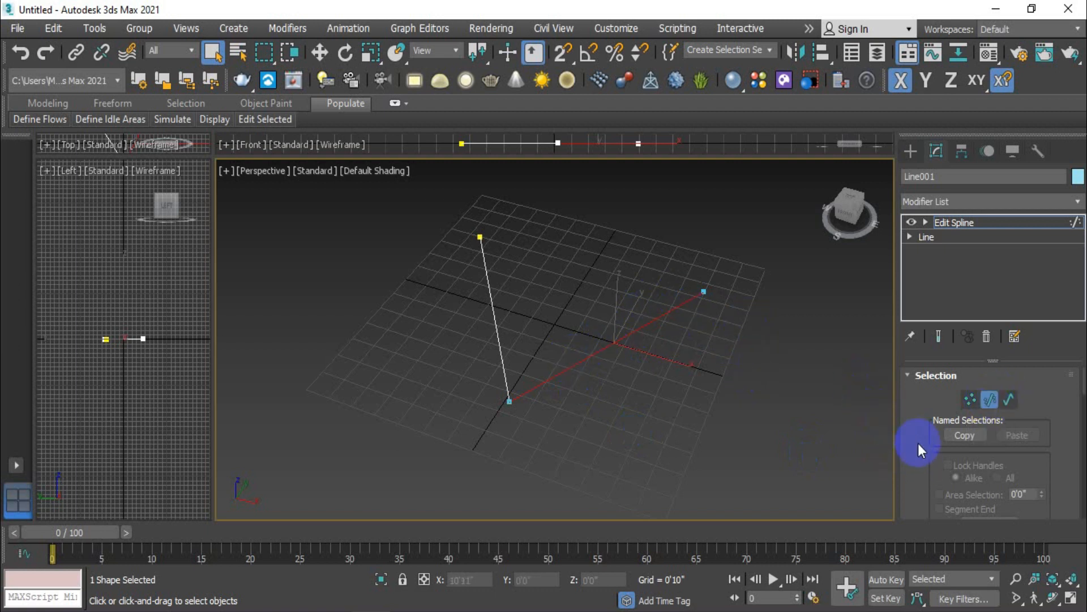
# Step: Use Refine to insert 13 vertices at irregular intervals along the selected segment of the V
pyautogui.click(1083, 405)
pyautogui.click(1083, 381)
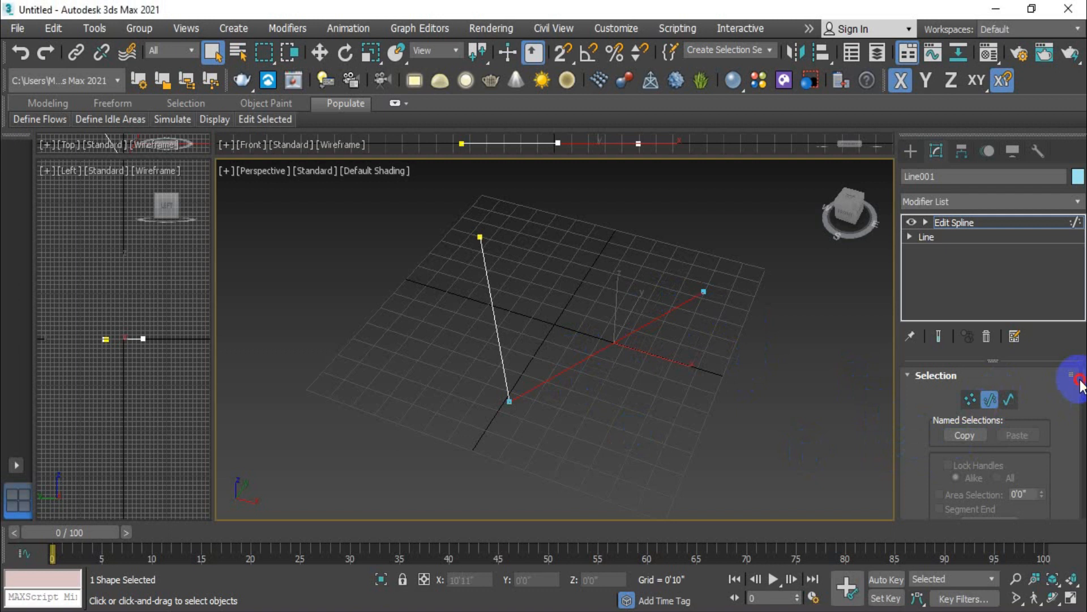
pyautogui.moveTo(1078, 378); pyautogui.dragTo(1078, 496)
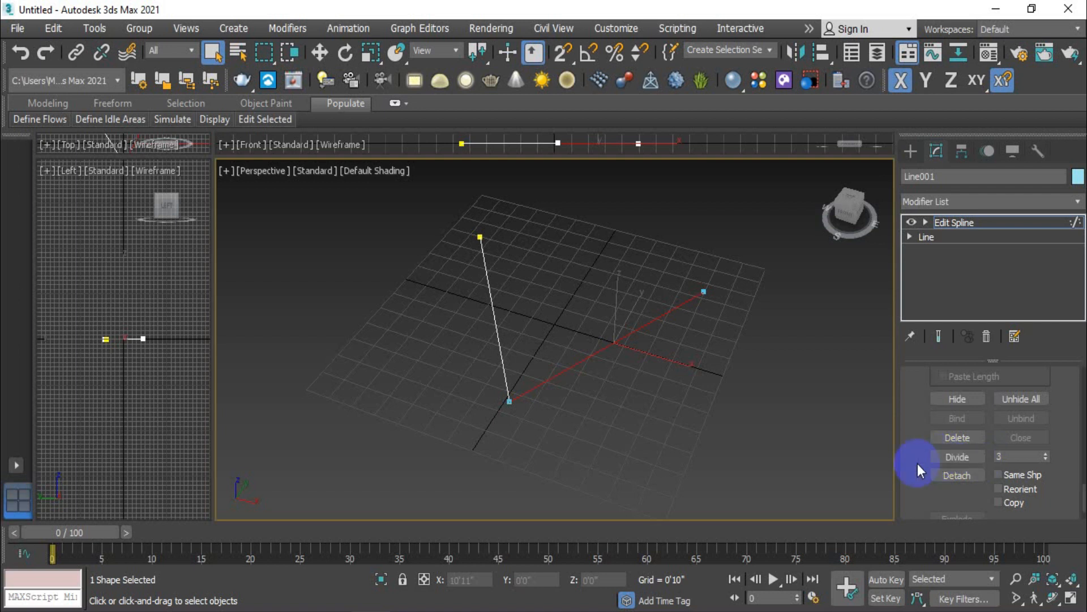
pyautogui.scroll(5, 912, 447)
pyautogui.scroll(6, 911, 447)
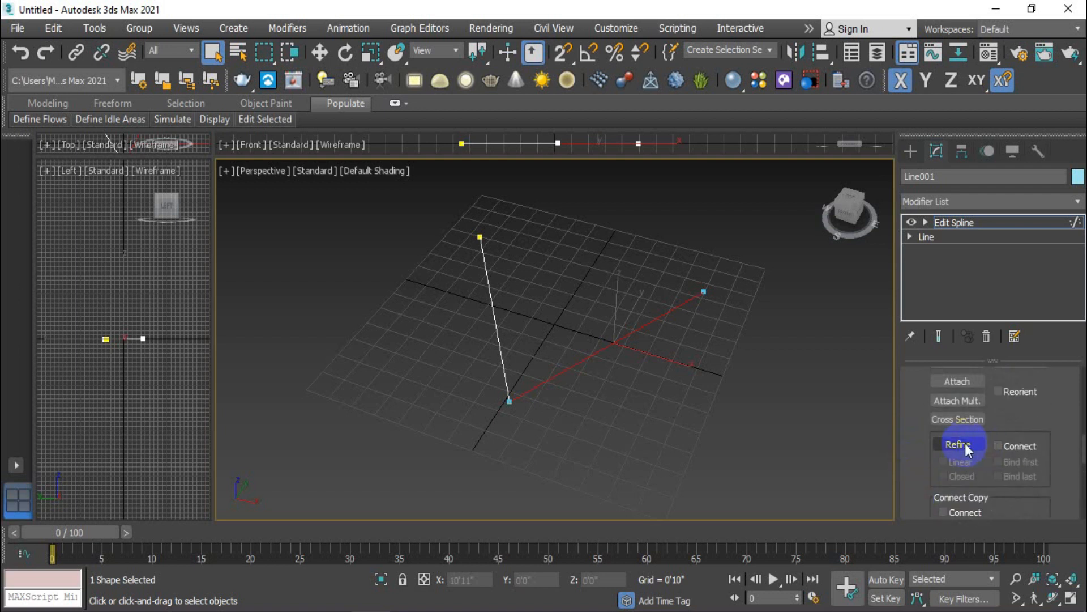
pyautogui.click(961, 444)
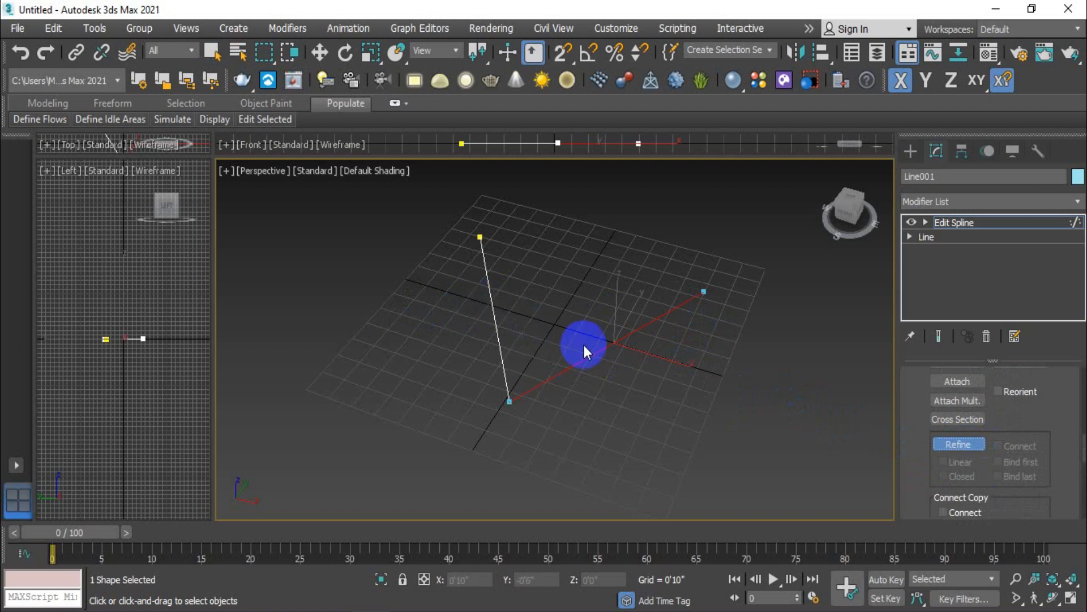
pyautogui.click(677, 306)
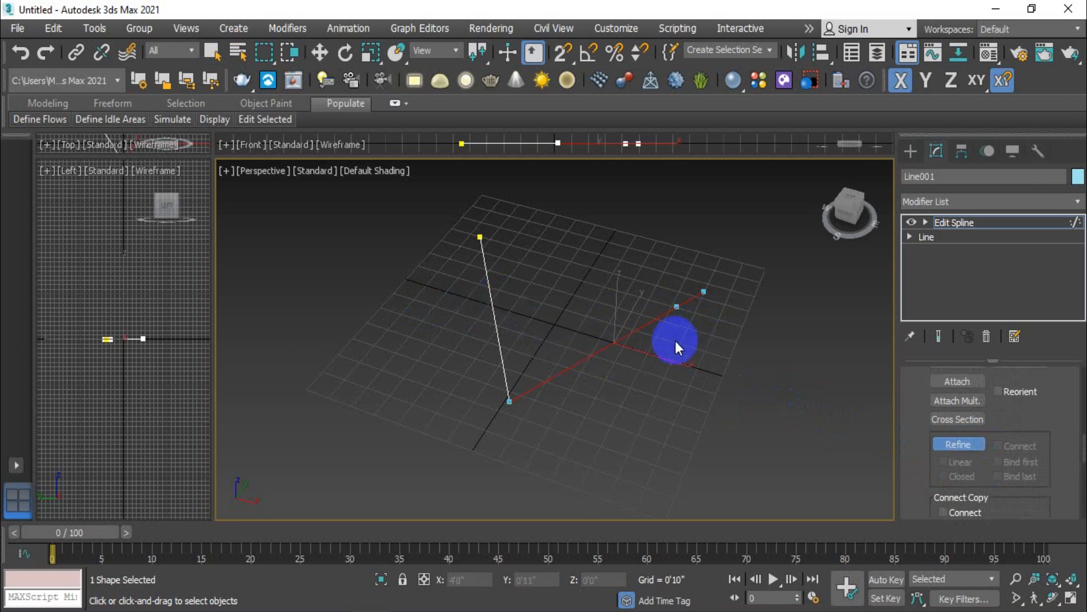
pyautogui.click(630, 336)
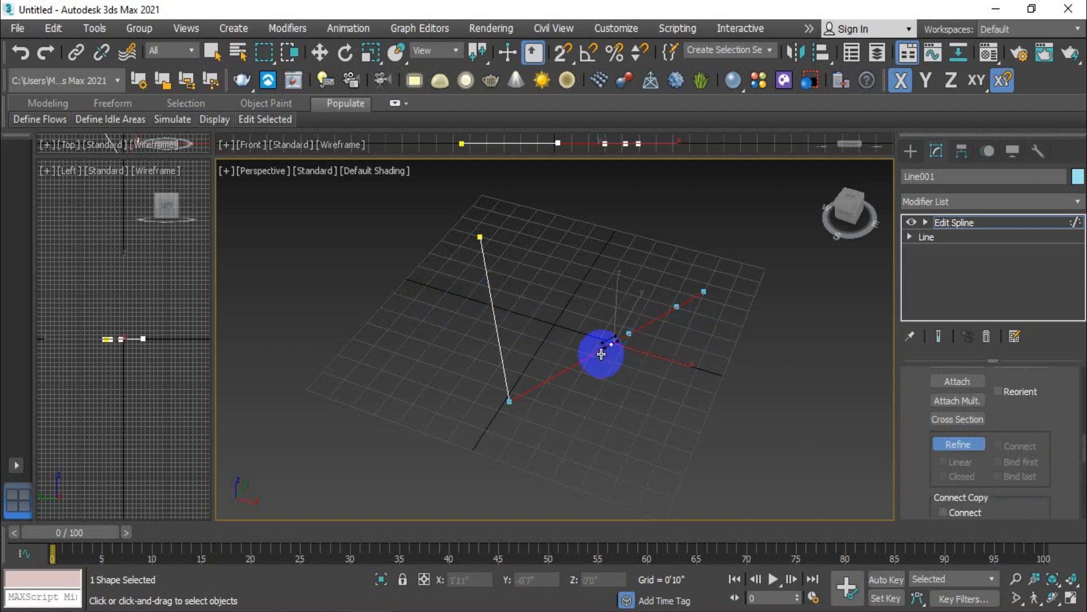
pyautogui.click(600, 350)
pyautogui.click(547, 380)
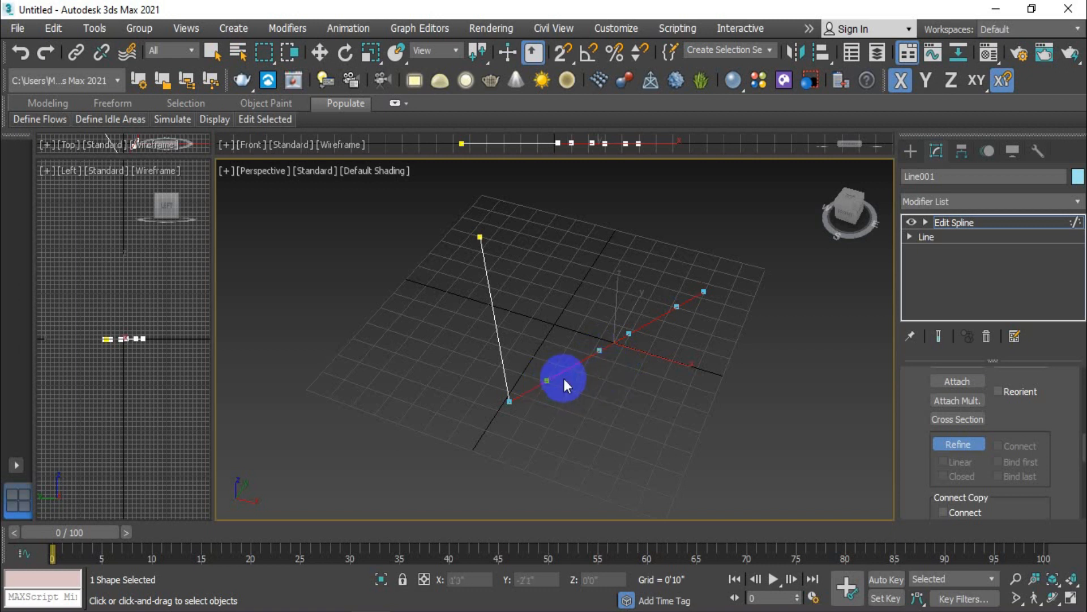
pyautogui.click(569, 367)
pyautogui.click(687, 301)
pyautogui.click(661, 316)
pyautogui.click(642, 326)
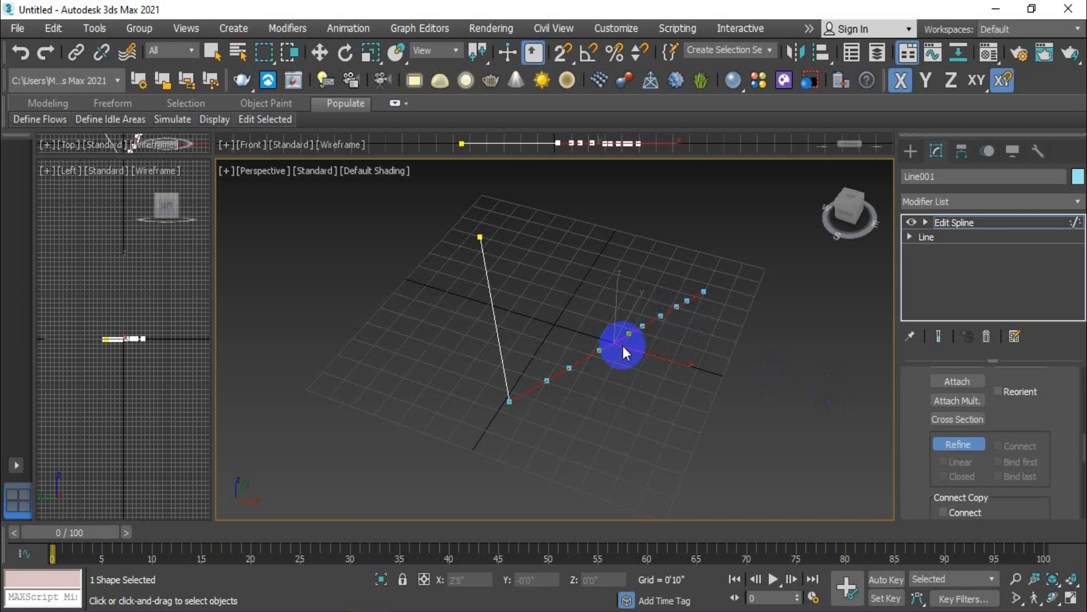
pyautogui.click(614, 345)
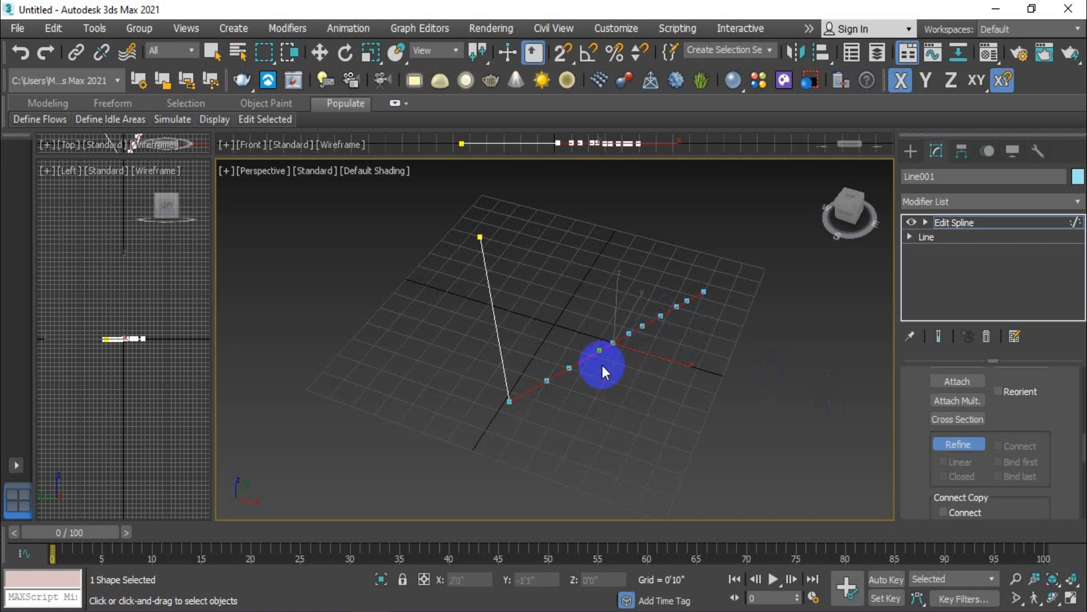
pyautogui.click(587, 358)
pyautogui.click(560, 373)
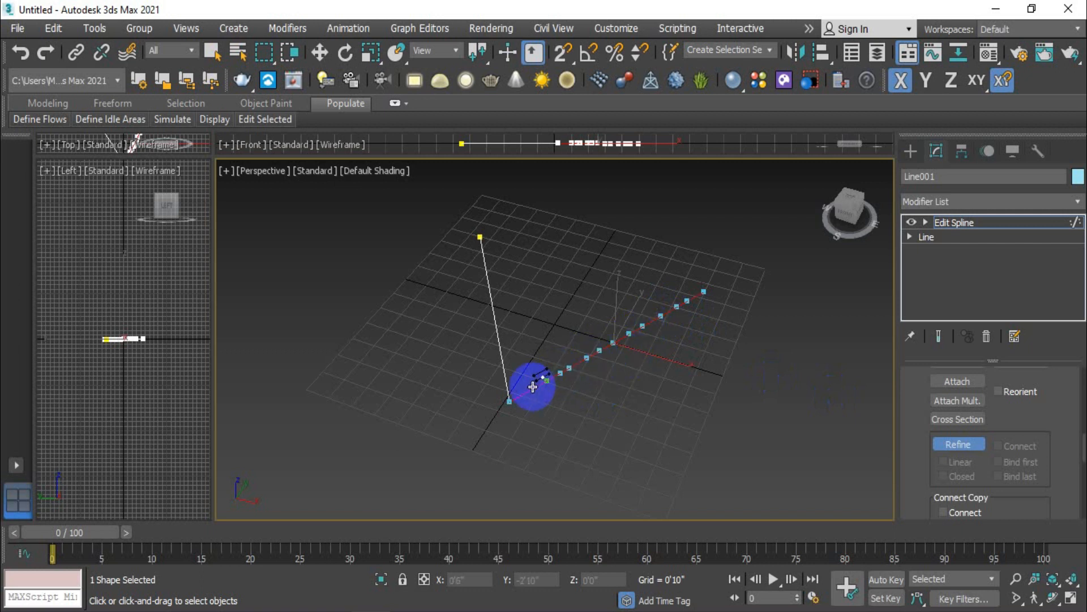
pyautogui.scroll(3, 559, 383)
pyautogui.click(515, 390)
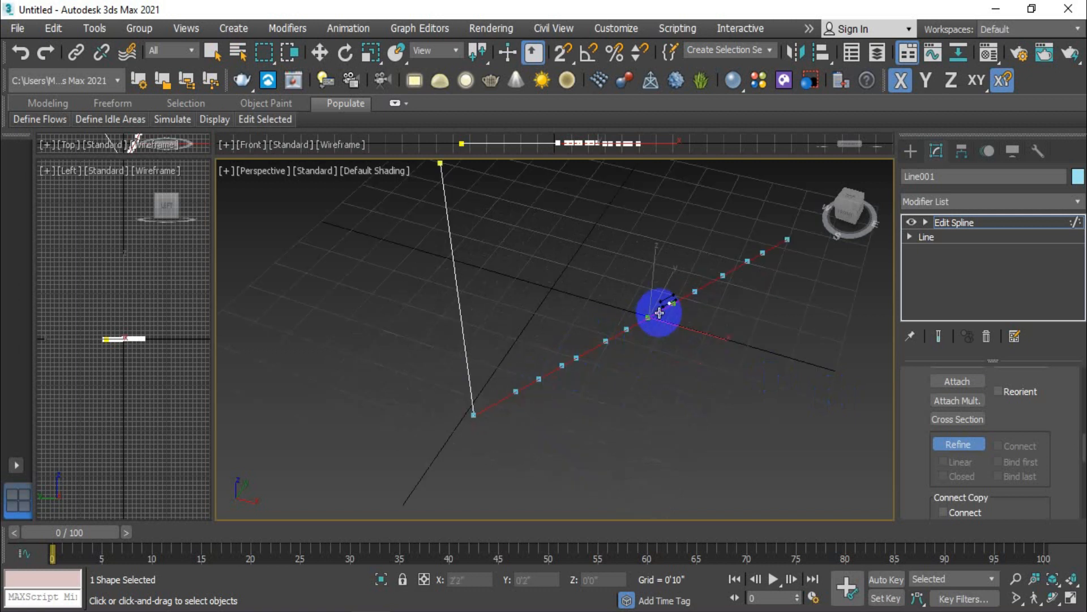
pyautogui.click(592, 348)
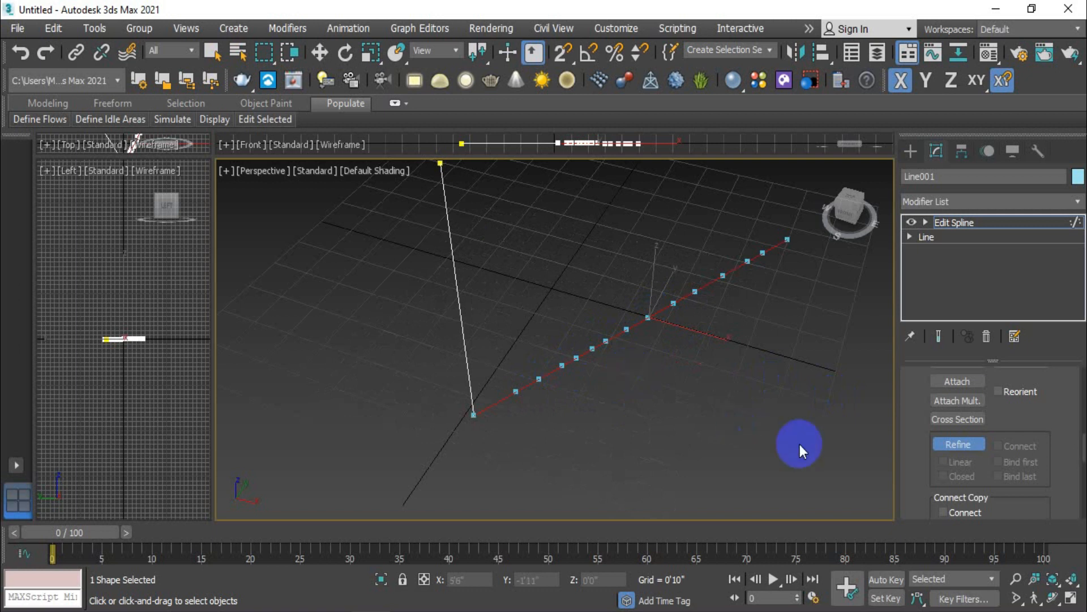
pyautogui.click(957, 446)
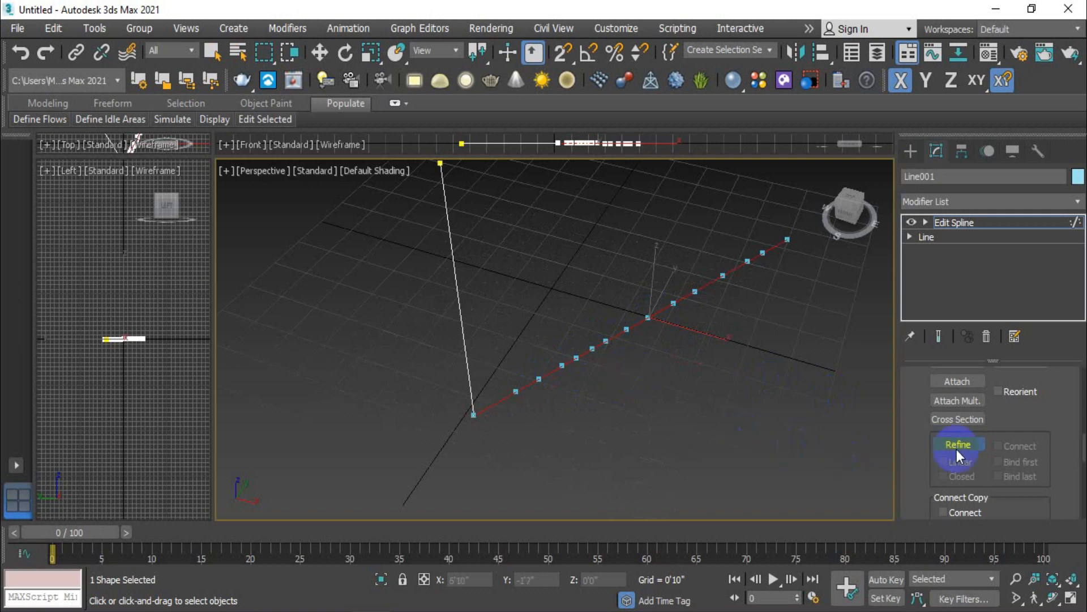
# Step: Select the other, undivided segment of the V and divide it with 5 evenly spaced vertices
pyautogui.press('w')
pyautogui.scroll(-5, 666, 411)
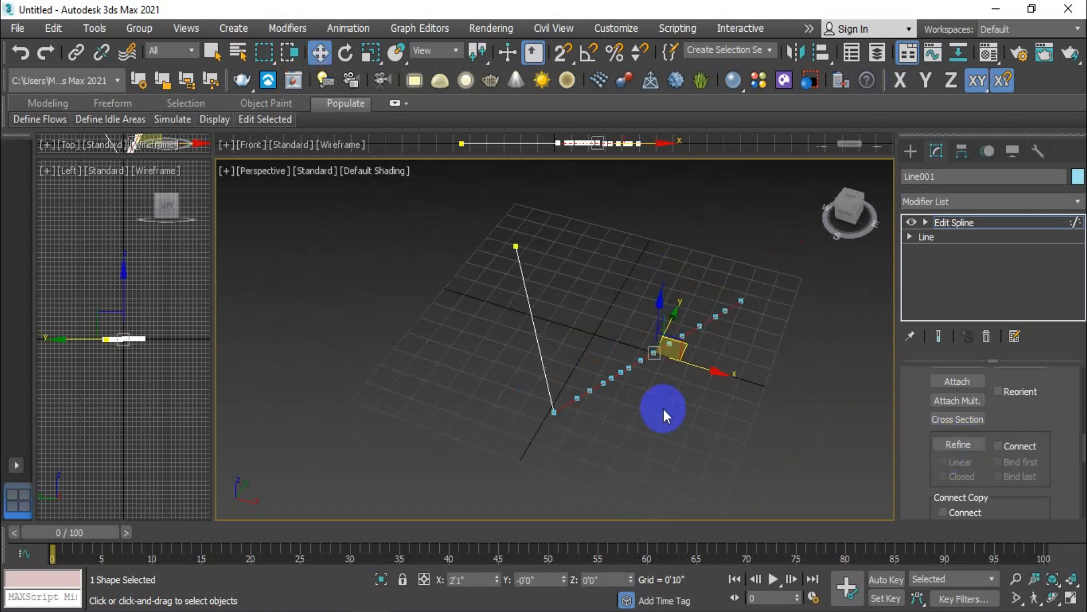
pyautogui.click(537, 354)
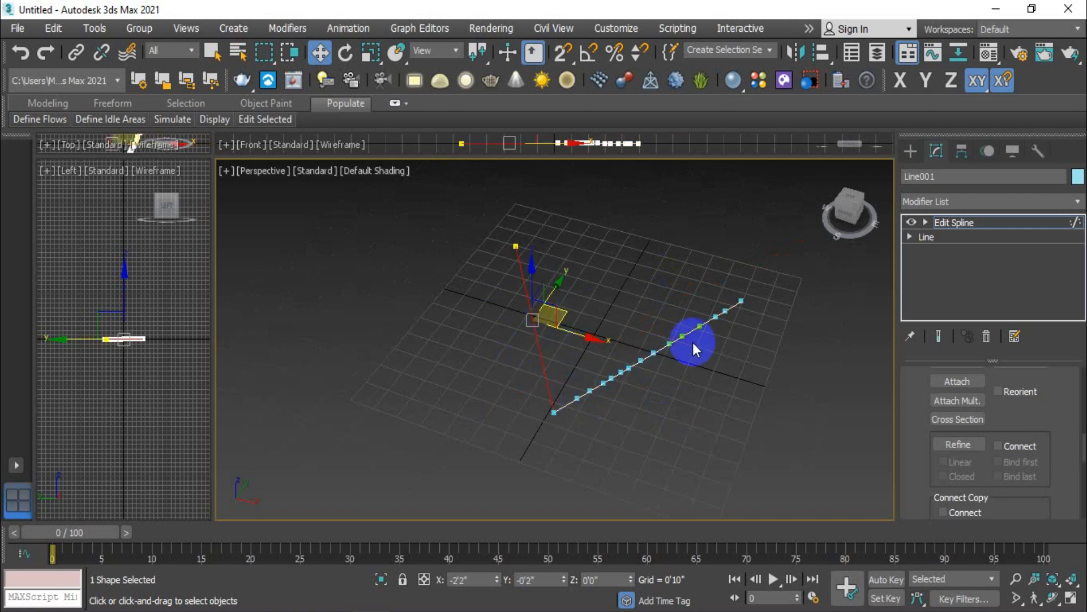
pyautogui.scroll(3, 720, 323)
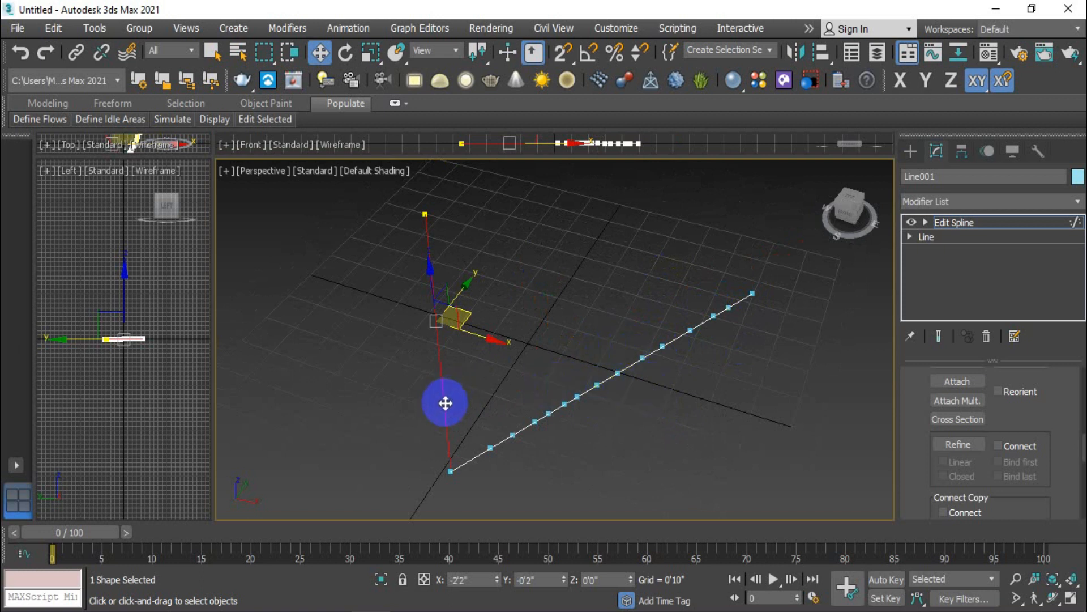
pyautogui.keyDown('alt'); pyautogui.moveTo(461, 396); pyautogui.dragTo(558, 395, button='middle'); pyautogui.keyUp('alt')
pyautogui.click(212, 52)
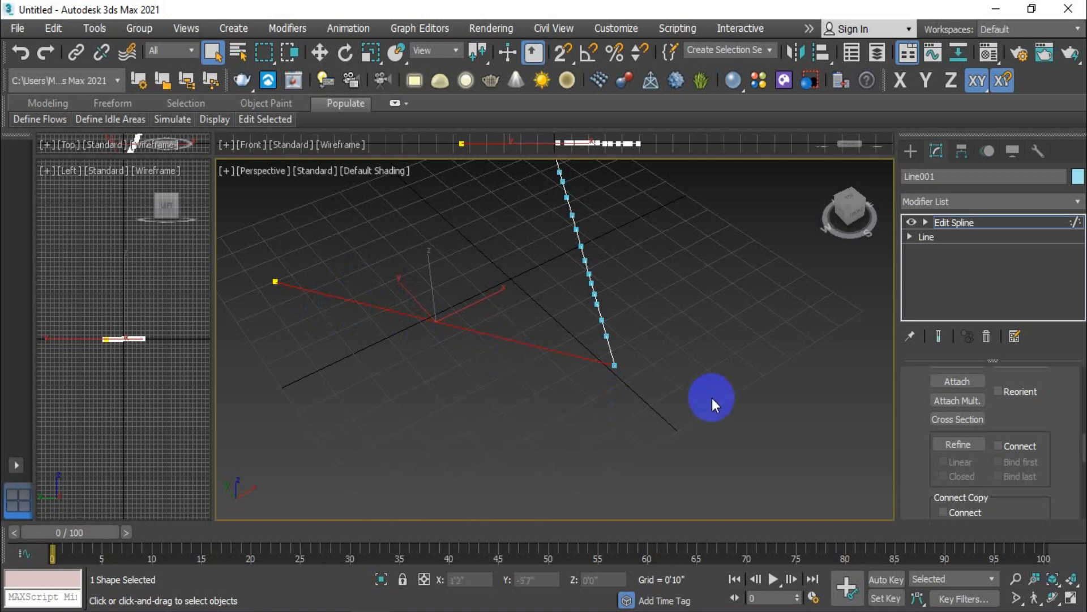
pyautogui.scroll(-4, 918, 461)
pyautogui.scroll(-5, 919, 461)
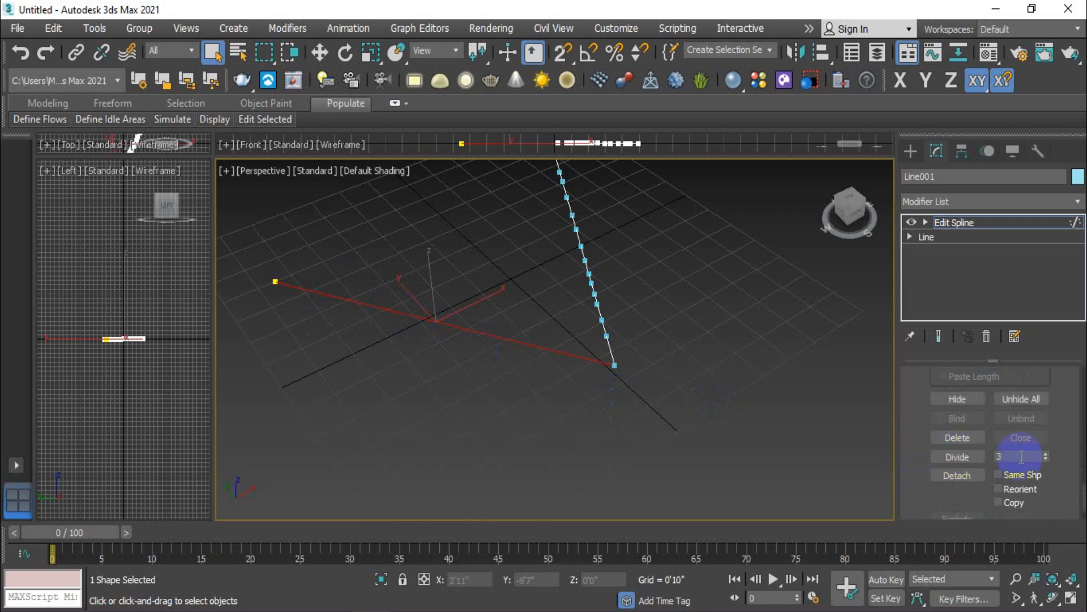
pyautogui.doubleClick(1045, 454)
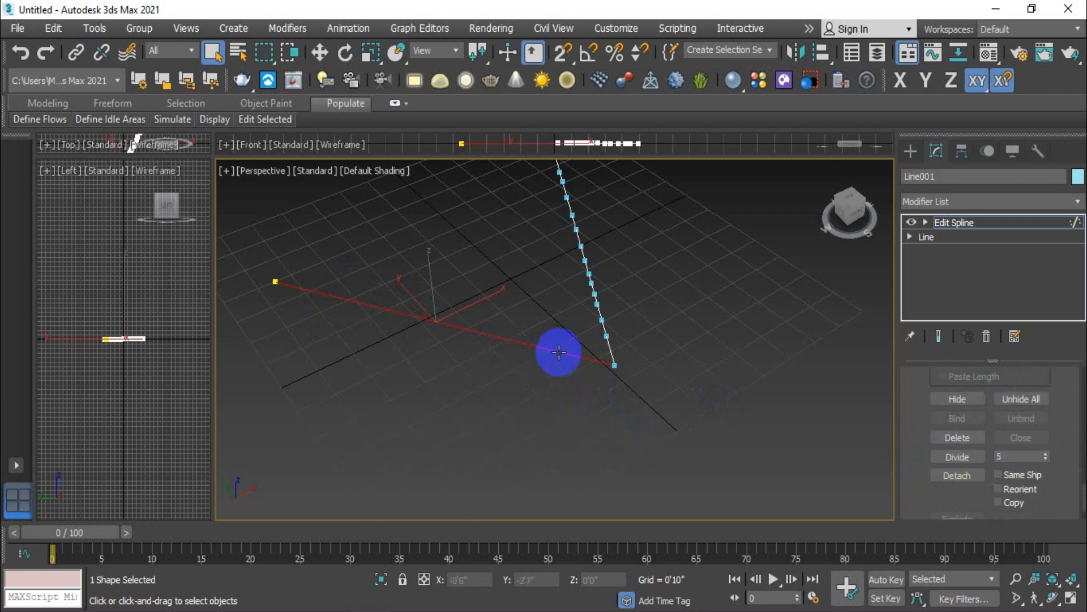
pyautogui.click(951, 457)
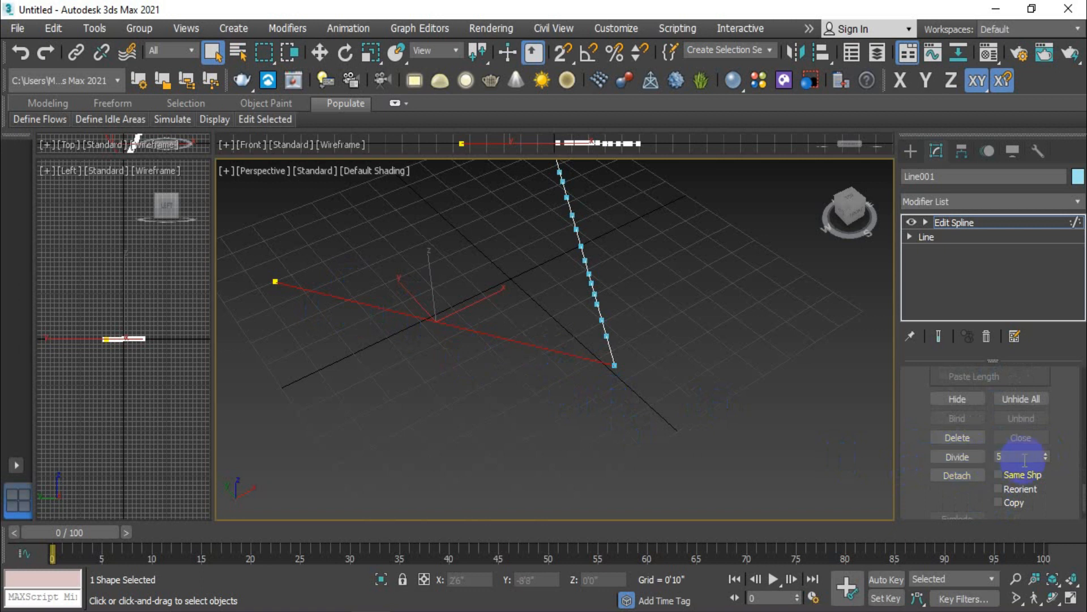
pyautogui.click(960, 459)
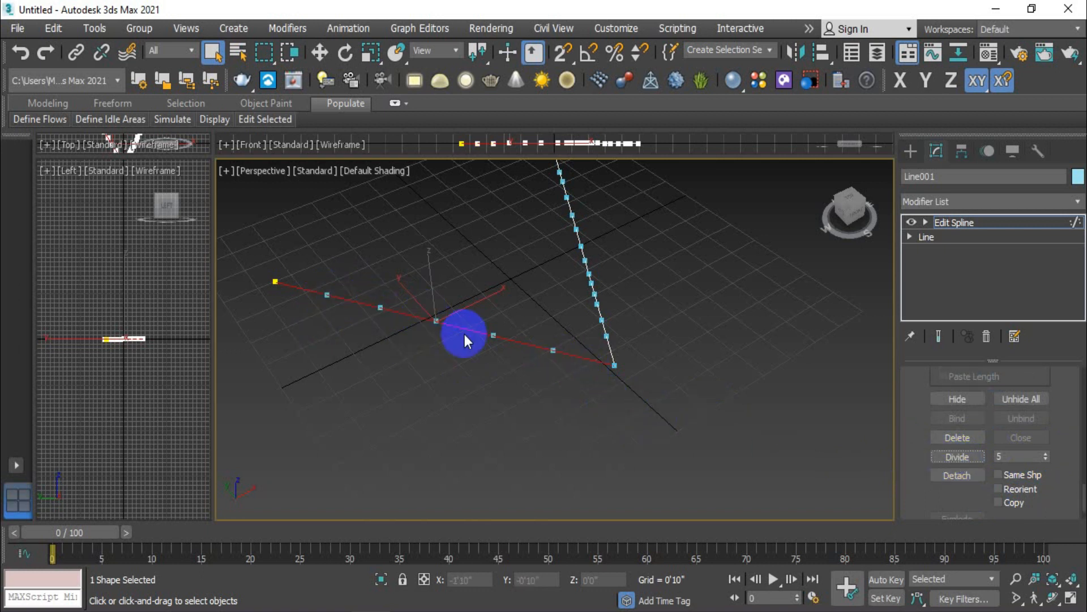
# Step: At Vertex level, select the five inner vertices of the evenly divided segment and delete them, keeping its endpoints
pyautogui.click(553, 350)
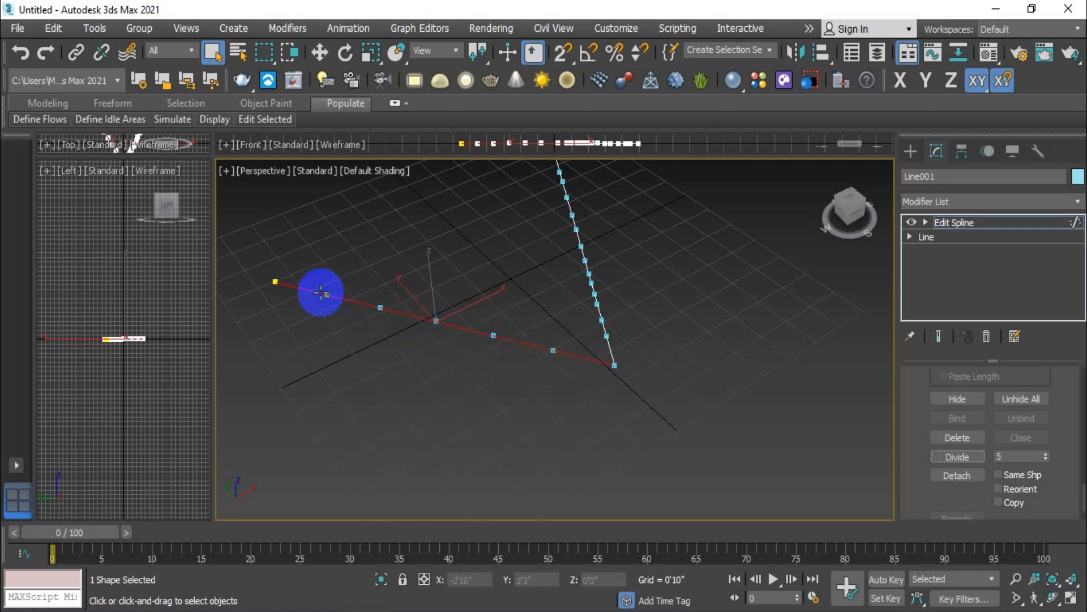
pyautogui.moveTo(593, 243); pyautogui.dragTo(610, 308, button='middle')
pyautogui.moveTo(641, 414); pyautogui.dragTo(640, 395, button='middle')
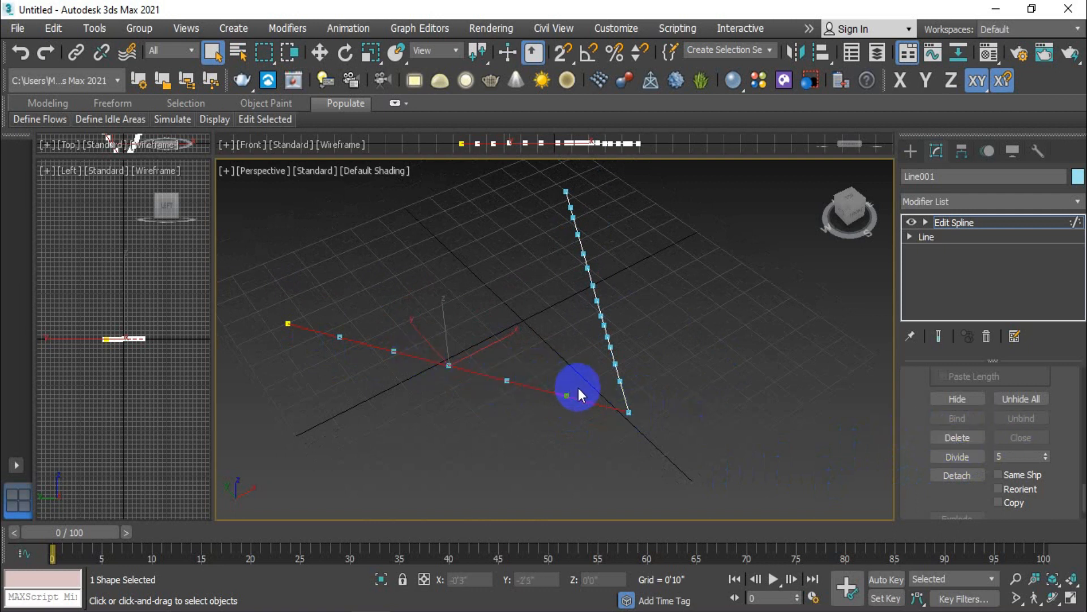
pyautogui.scroll(2, 572, 393)
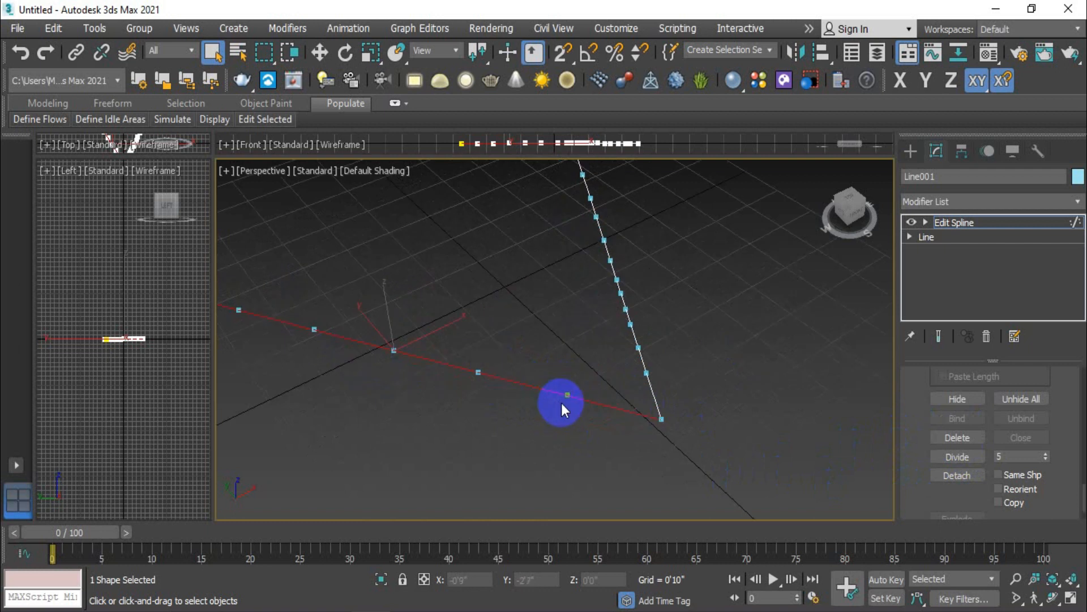
pyautogui.scroll(-2, 562, 403)
pyautogui.moveTo(1085, 491); pyautogui.dragTo(1082, 371)
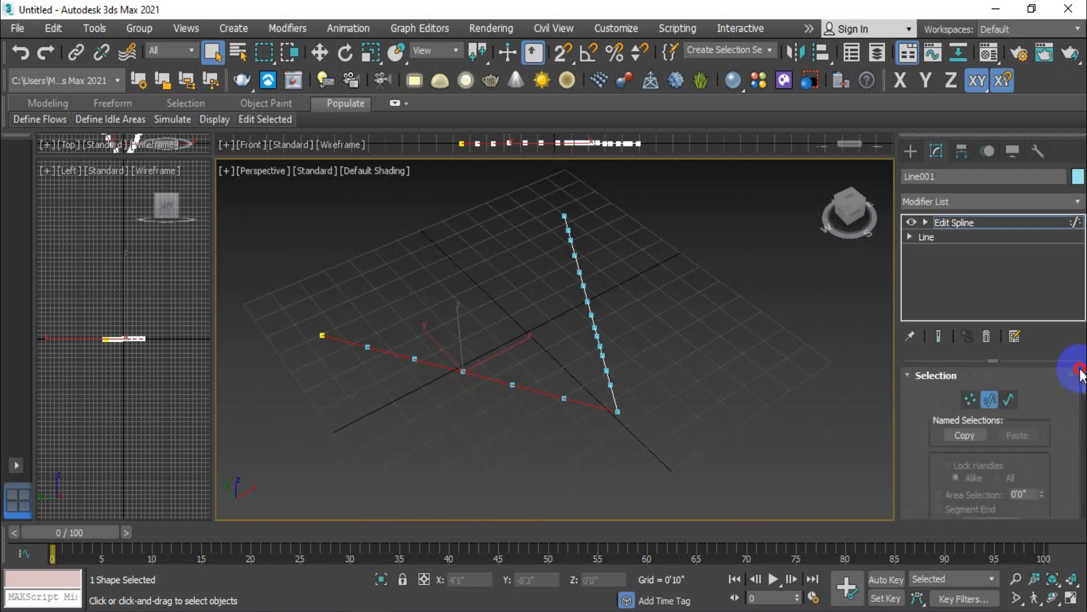
pyautogui.click(967, 401)
pyautogui.moveTo(582, 360); pyautogui.dragTo(385, 417)
pyautogui.moveTo(578, 345); pyautogui.dragTo(357, 437)
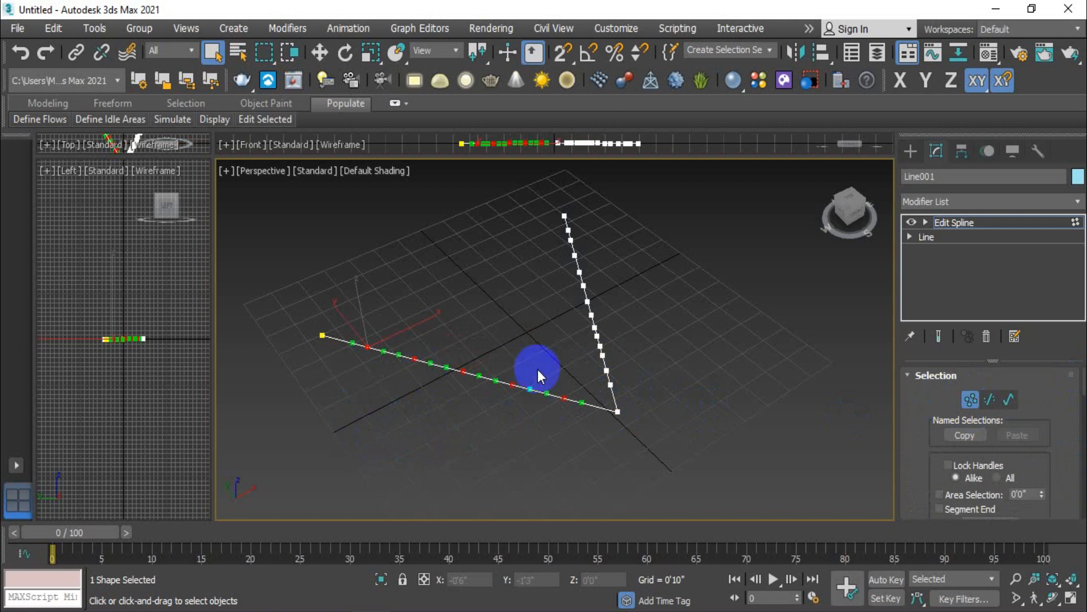
pyautogui.press('Delete')
pyautogui.click(671, 453)
# Step: Delete the eight inserted vertices nearest the V's corner on the refined segment
pyautogui.keyDown('alt'); pyautogui.moveTo(695, 454); pyautogui.dragTo(597, 359, button='middle'); pyautogui.keyUp('alt')
pyautogui.moveTo(609, 307); pyautogui.dragTo(380, 438)
pyautogui.keyDown('alt'); pyautogui.moveTo(380, 438); pyautogui.dragTo(548, 474, button='middle'); pyautogui.keyUp('alt')
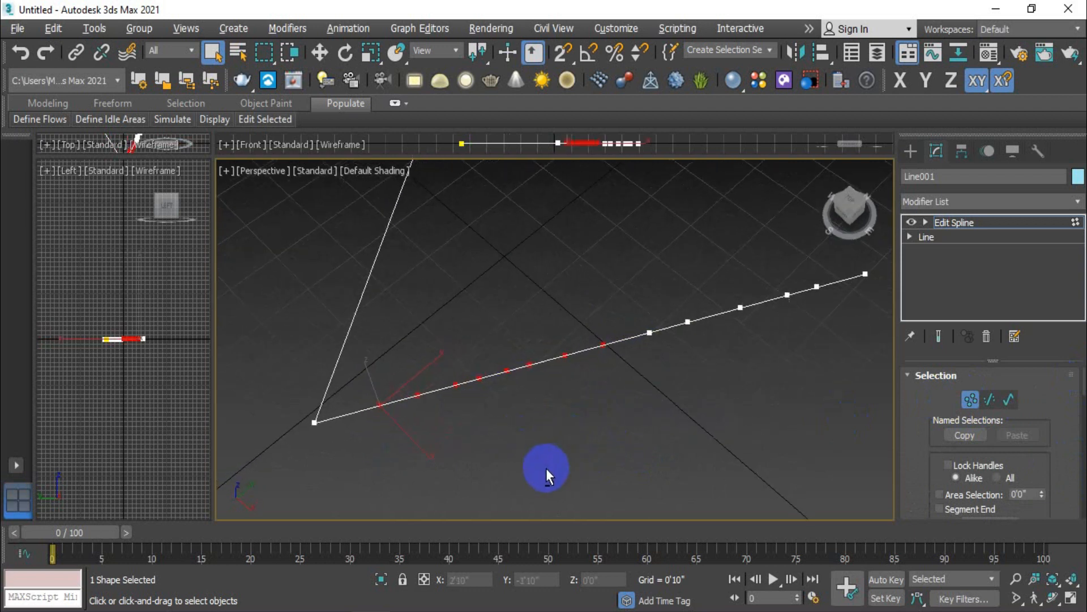
pyautogui.scroll(-10, 919, 473)
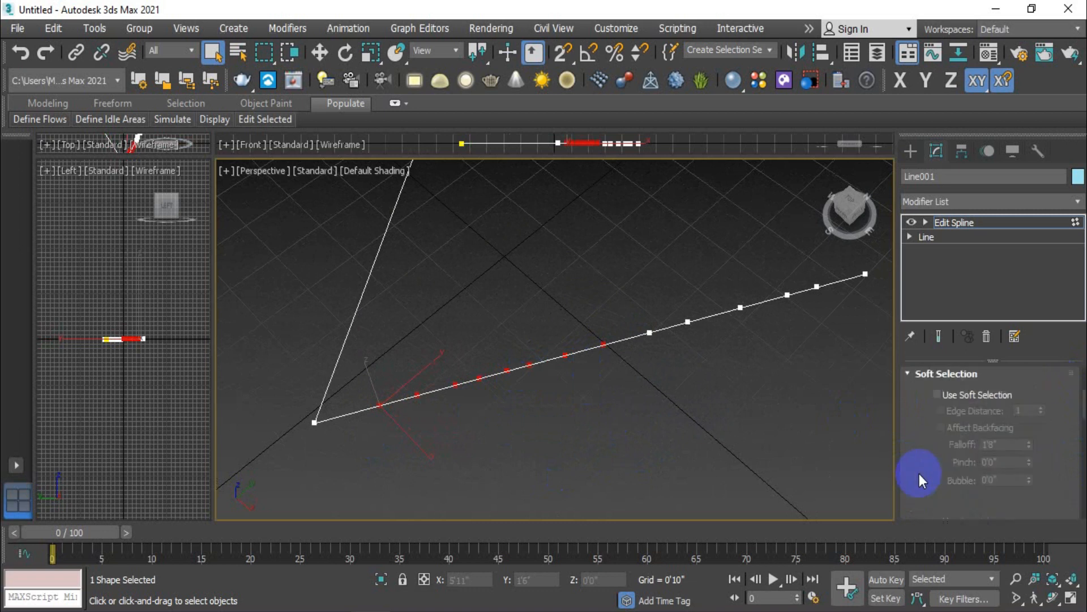
pyautogui.scroll(-8, 917, 474)
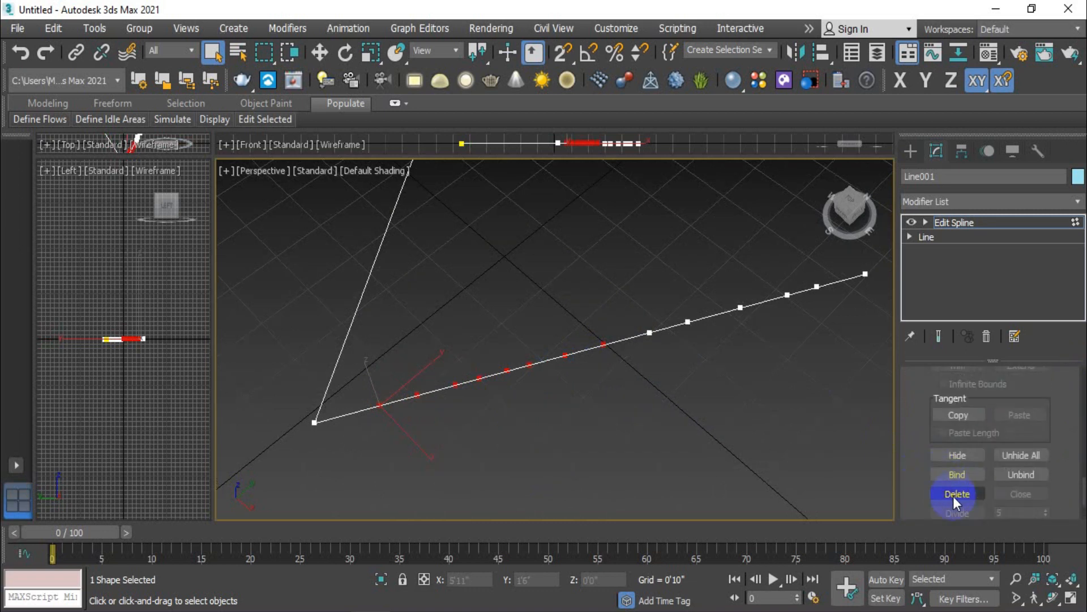
pyautogui.scroll(-1, 953, 496)
pyautogui.click(967, 467)
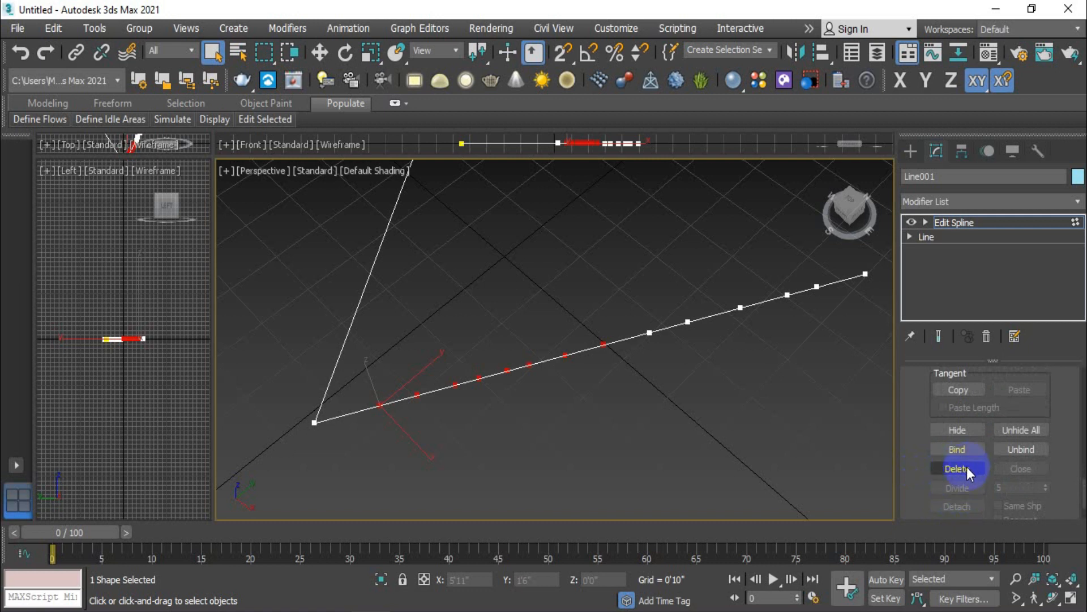
# Step: Delete the remaining inner vertices near the free end of the refined segment, keeping its endpoints
pyautogui.keyDown('alt'); pyautogui.moveTo(682, 419); pyautogui.dragTo(570, 440, button='middle'); pyautogui.keyUp('alt')
pyautogui.moveTo(632, 366); pyautogui.dragTo(563, 426)
pyautogui.press('Delete')
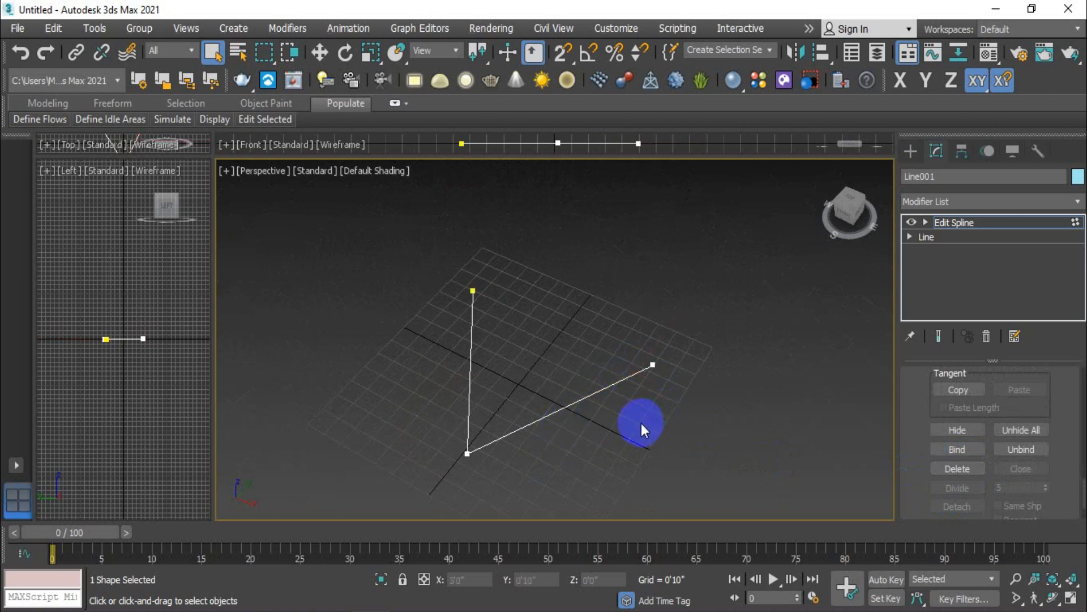
# Step: At Segment level, select the left arm of the V and delete it
pyautogui.keyDown('alt'); pyautogui.moveTo(641, 423); pyautogui.dragTo(650, 420, button='middle'); pyautogui.keyUp('alt')
pyautogui.scroll(5, 923, 457)
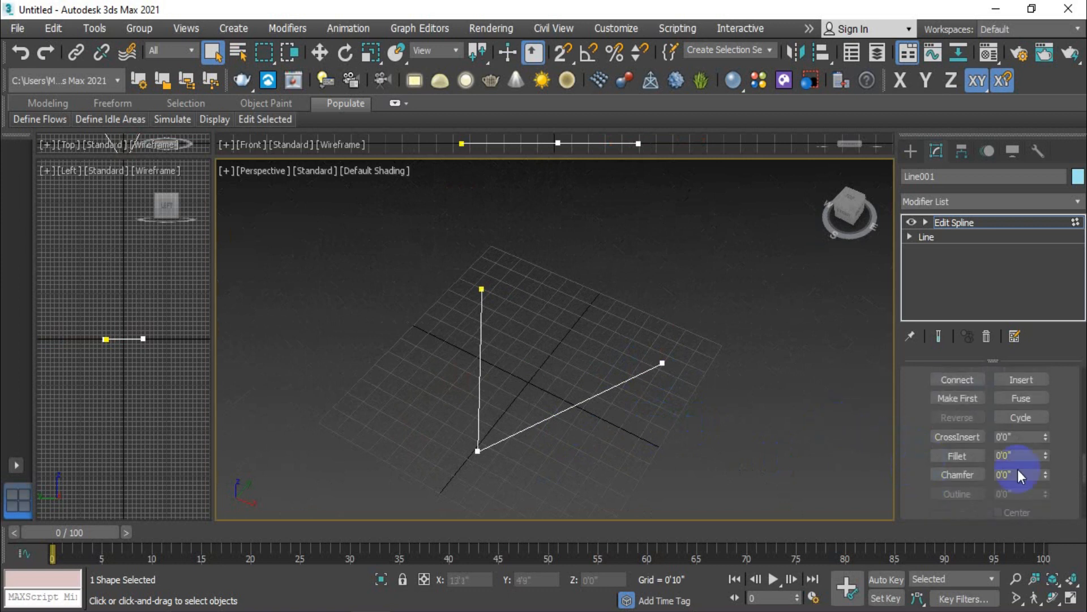
pyautogui.moveTo(1082, 467); pyautogui.dragTo(1068, 352)
pyautogui.click(990, 399)
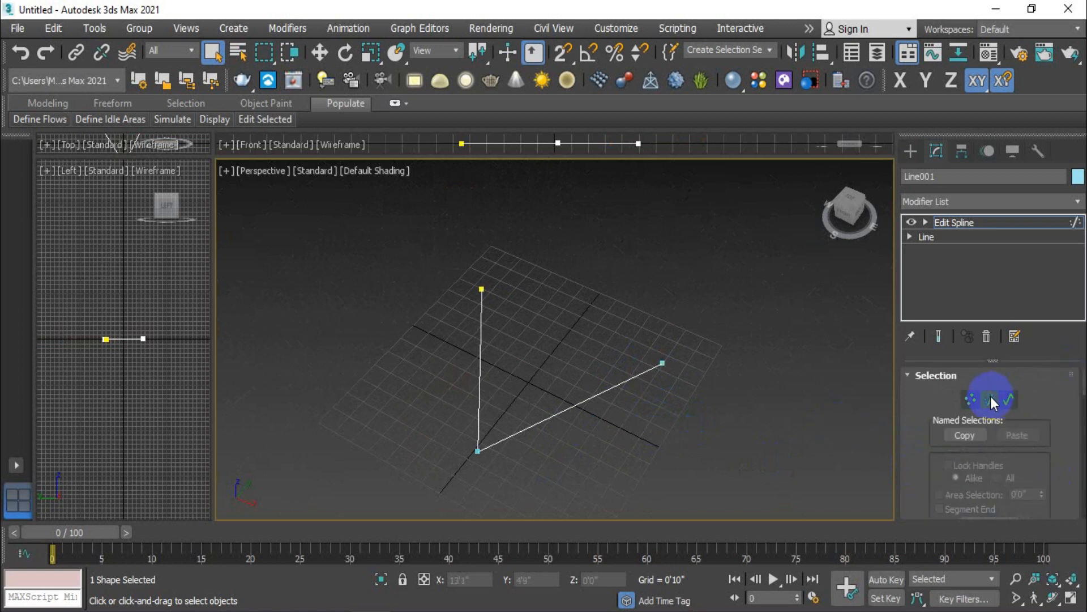
pyautogui.click(480, 365)
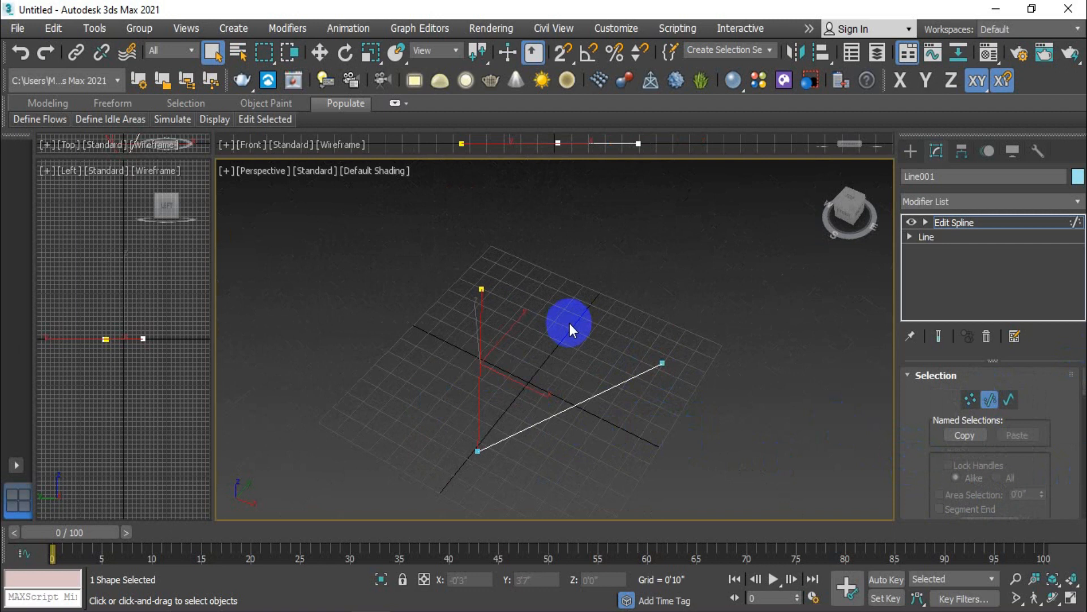
pyautogui.press('Delete')
pyautogui.moveTo(541, 462)
pyautogui.keyDown('alt'); pyautogui.mouseDown(button='middle')
pyautogui.moveTo(558, 450)
pyautogui.moveTo(542, 441)
pyautogui.mouseUp(button='middle'); pyautogui.keyUp('alt')
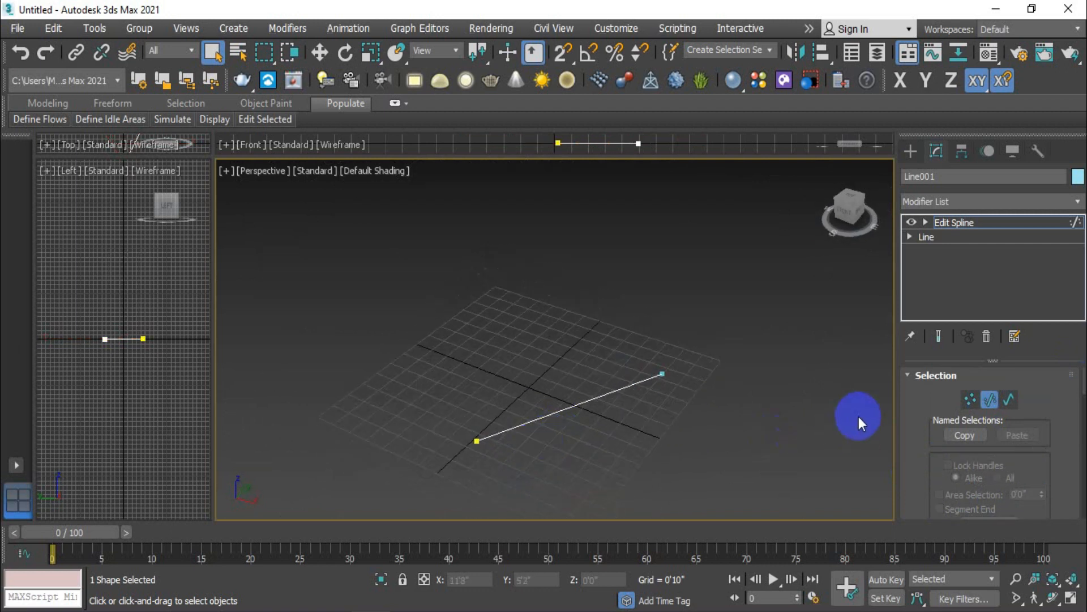
# Step: Leave Segment level and delete the remaining line object from the scene
pyautogui.click(981, 399)
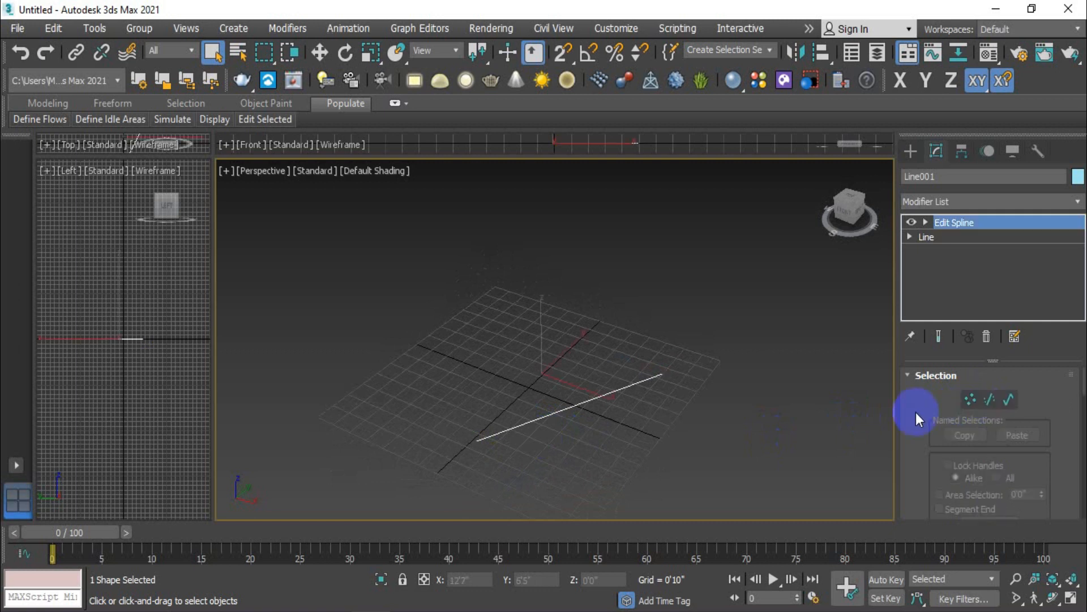
pyautogui.click(912, 151)
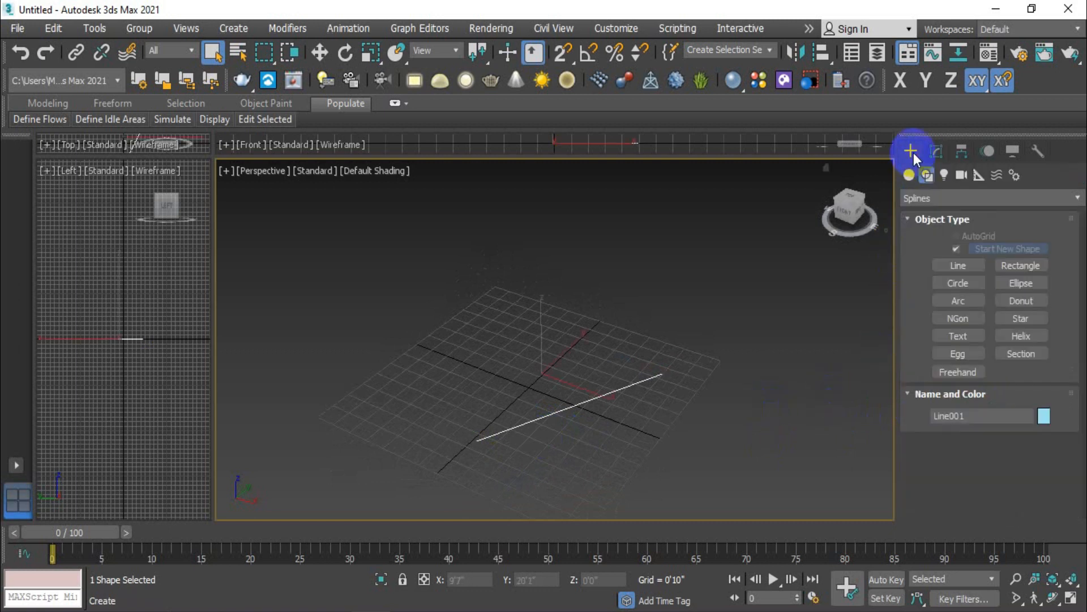
pyautogui.press('Delete')
pyautogui.moveTo(661, 387); pyautogui.dragTo(583, 433, button='middle')
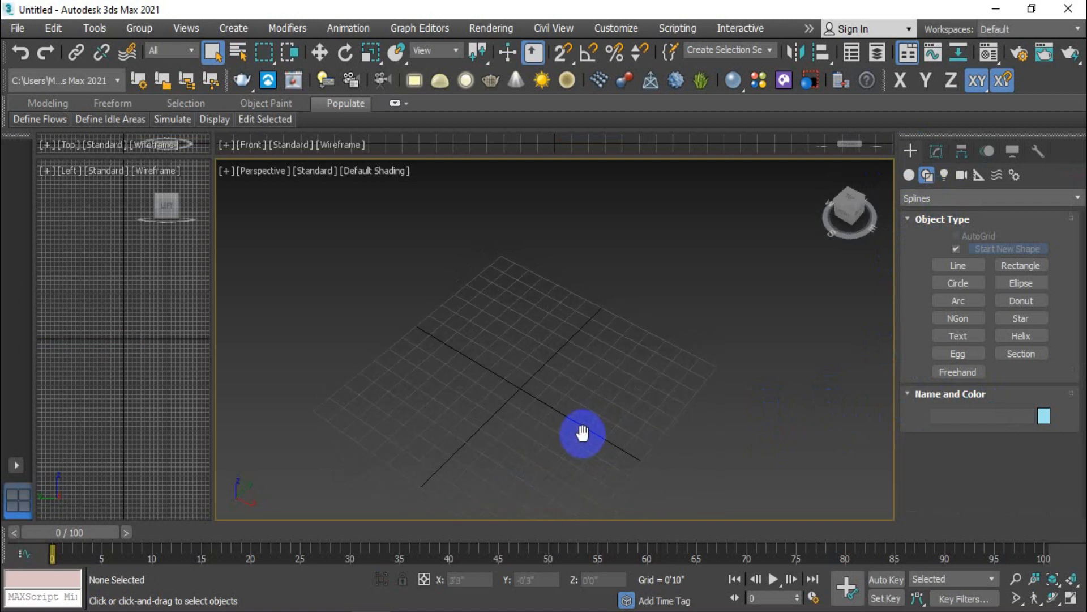
# Step: Draw two separate straight lines on the grid in the Perspective view, the second starting near the end of the first
pyautogui.click(956, 266)
pyautogui.click(462, 418)
pyautogui.click(578, 361)
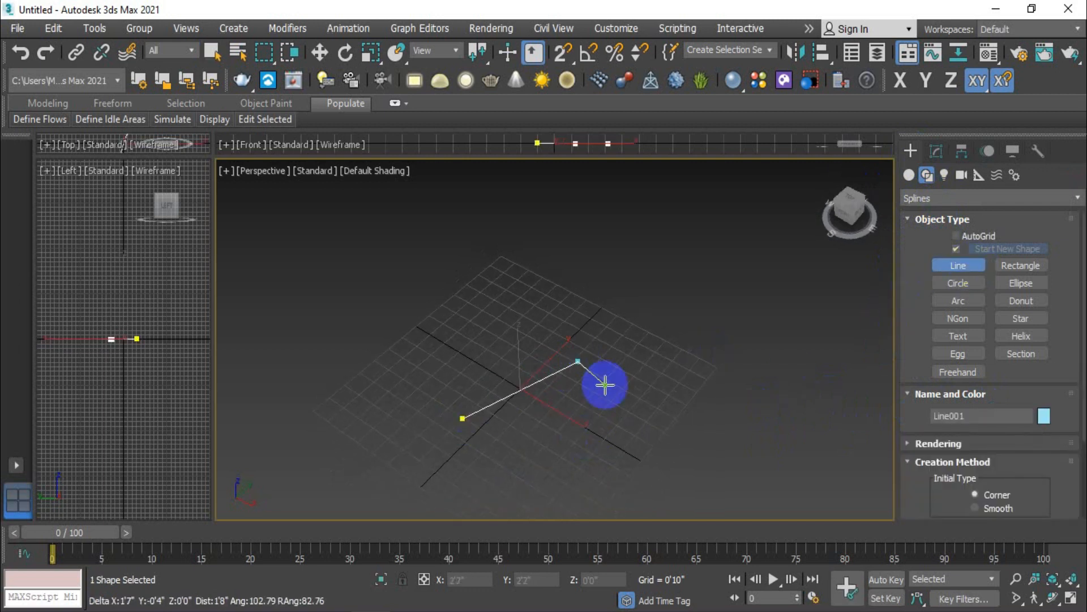
pyautogui.rightClick(604, 384)
pyautogui.click(577, 361)
pyautogui.click(725, 451)
pyautogui.rightClick(725, 452)
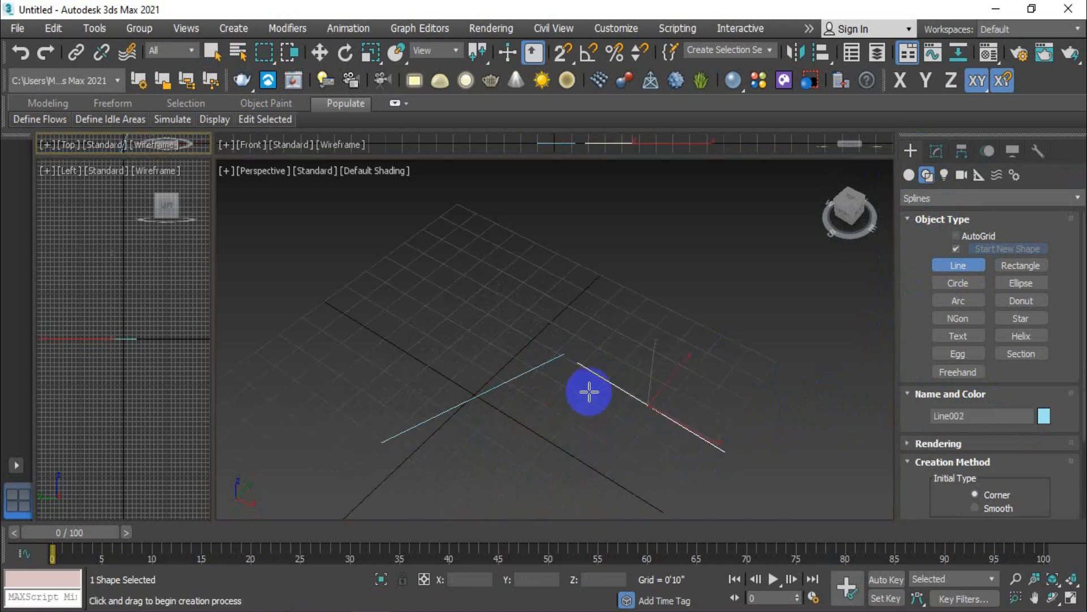
# Step: Apply an Edit Spline modifier to the second line and select its segment at Segment level
pyautogui.click(936, 151)
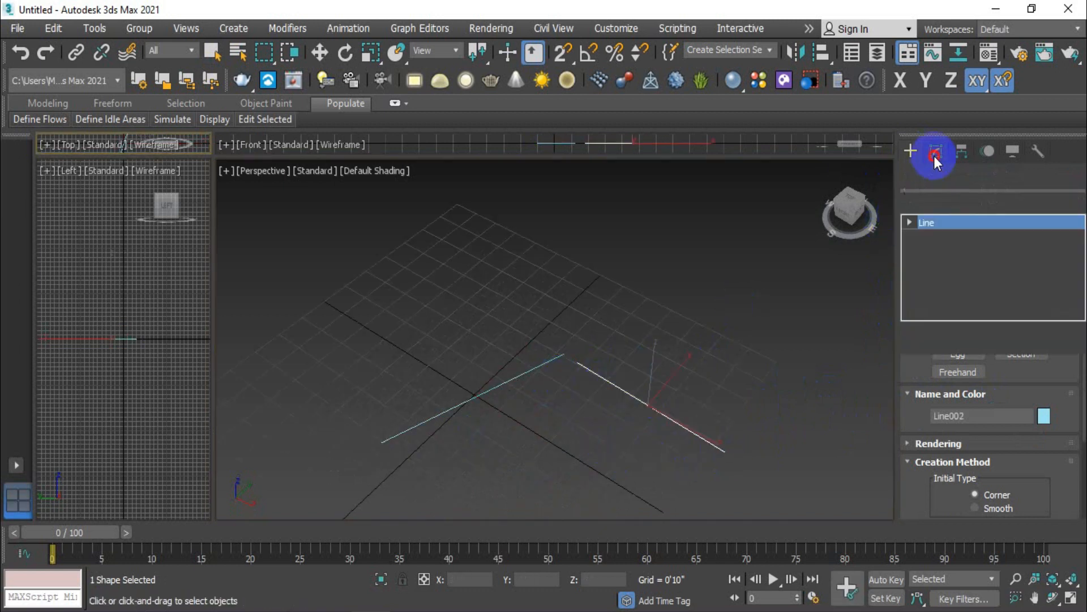
pyautogui.click(1025, 200)
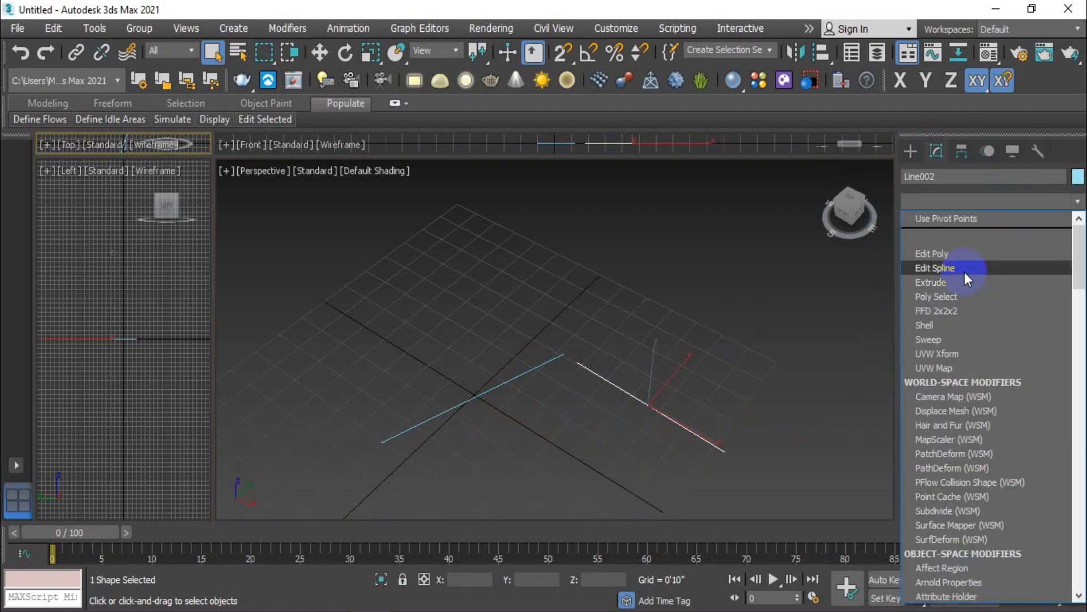
pyautogui.click(964, 271)
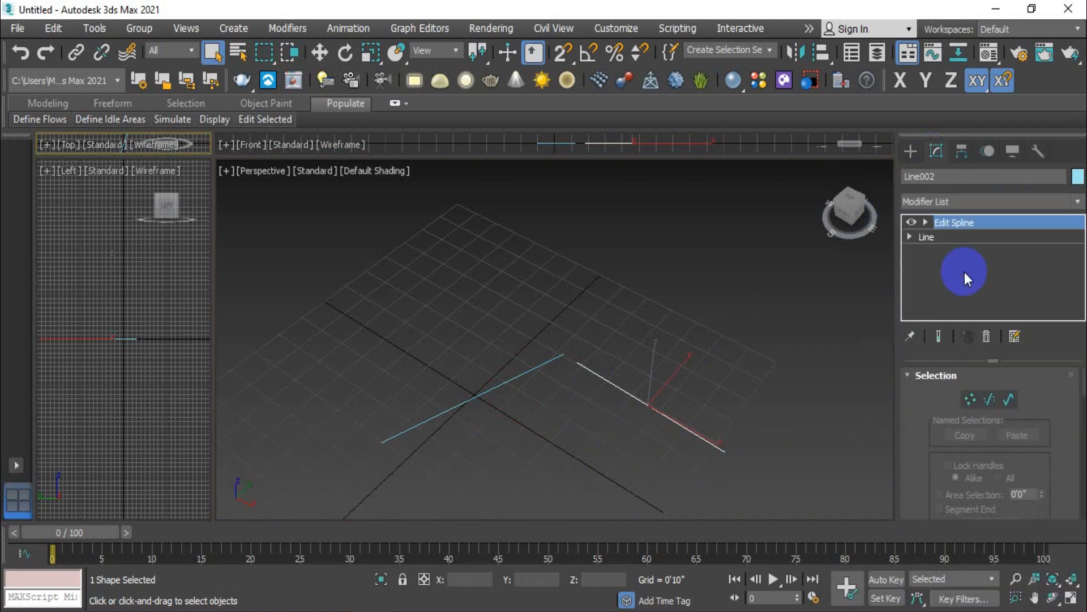
pyautogui.click(989, 402)
pyautogui.click(652, 408)
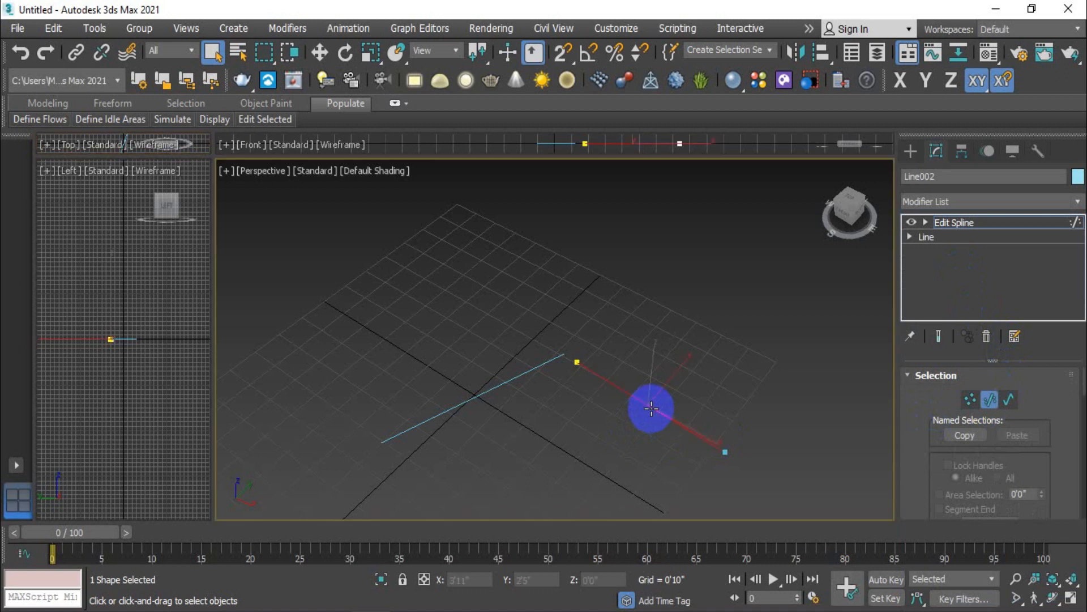
# Step: Attach the first line to the second line's spline object and end the Attach command
pyautogui.scroll(-5, 918, 464)
pyautogui.scroll(-2, 917, 465)
pyautogui.click(951, 472)
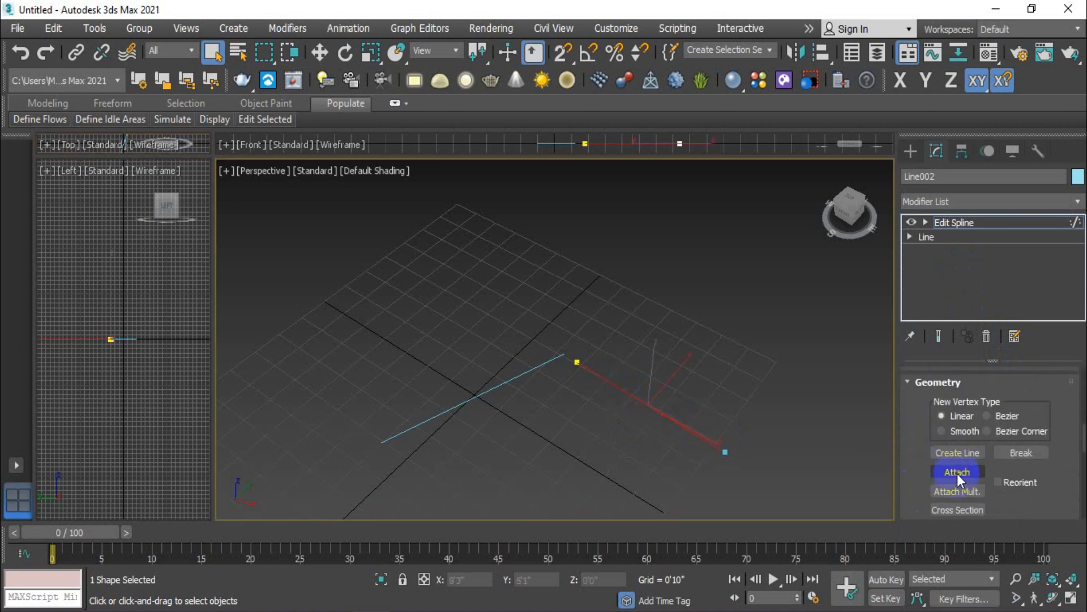
pyautogui.click(510, 381)
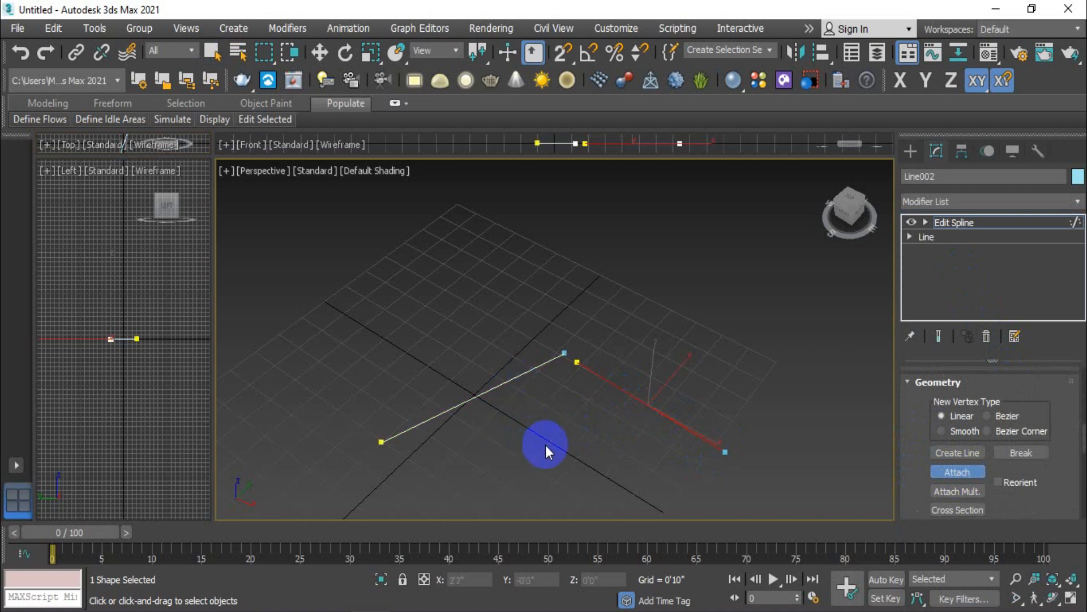
pyautogui.click(953, 473)
# Step: Leave Segment level and check whether the two attached lines behave as one object
pyautogui.scroll(5, 926, 447)
pyautogui.scroll(5, 927, 447)
pyautogui.click(990, 398)
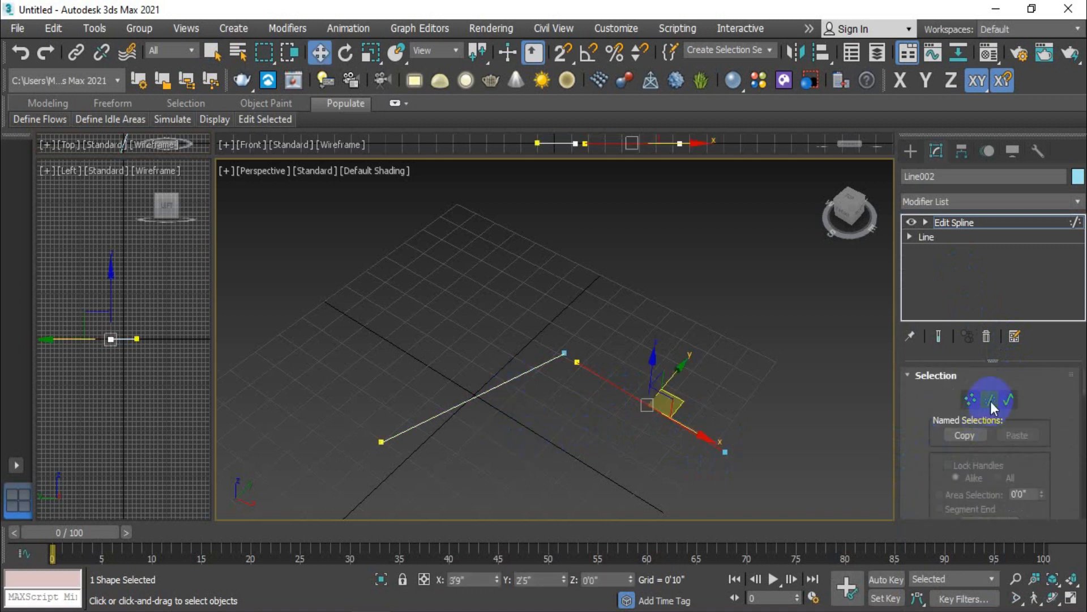
pyautogui.click(753, 402)
pyautogui.click(530, 370)
pyautogui.moveTo(649, 361)
pyautogui.mouseDown()
pyautogui.moveTo(641, 318)
pyautogui.moveTo(633, 353)
pyautogui.mouseUp()
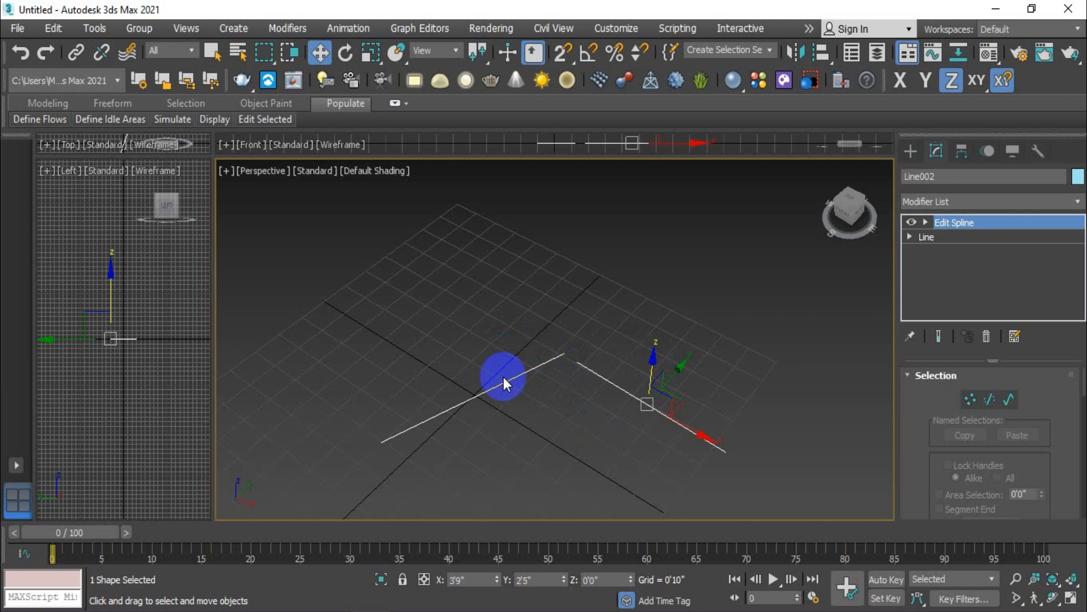
# Step: At Segment level, select the attached first line's segment and detach it as a separate shape, accepting the default name
pyautogui.click(990, 399)
pyautogui.click(646, 408)
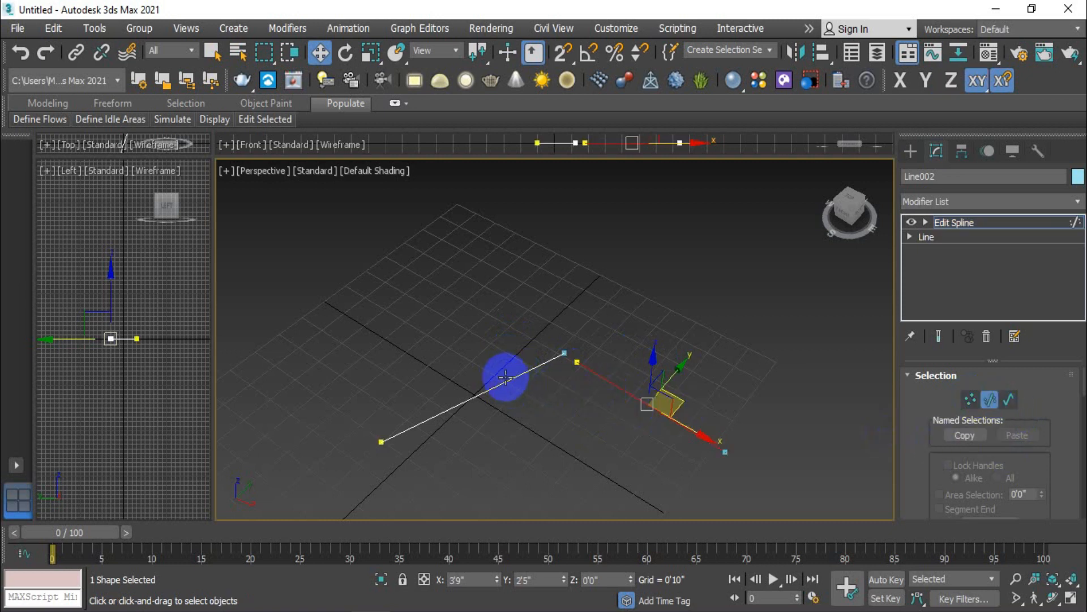
pyautogui.click(505, 378)
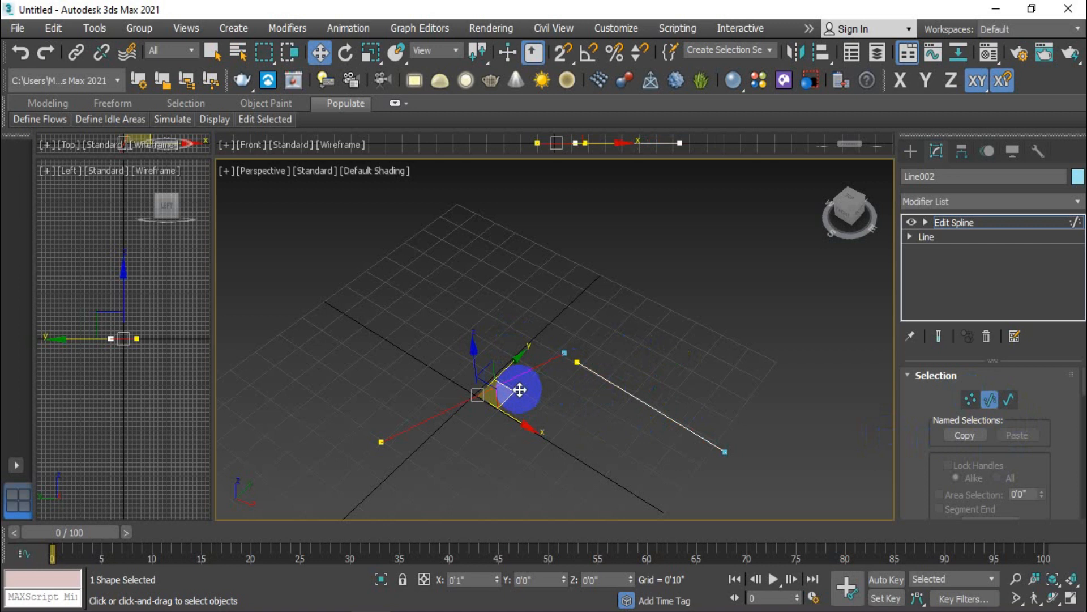
pyautogui.click(213, 51)
pyautogui.scroll(-15, 921, 436)
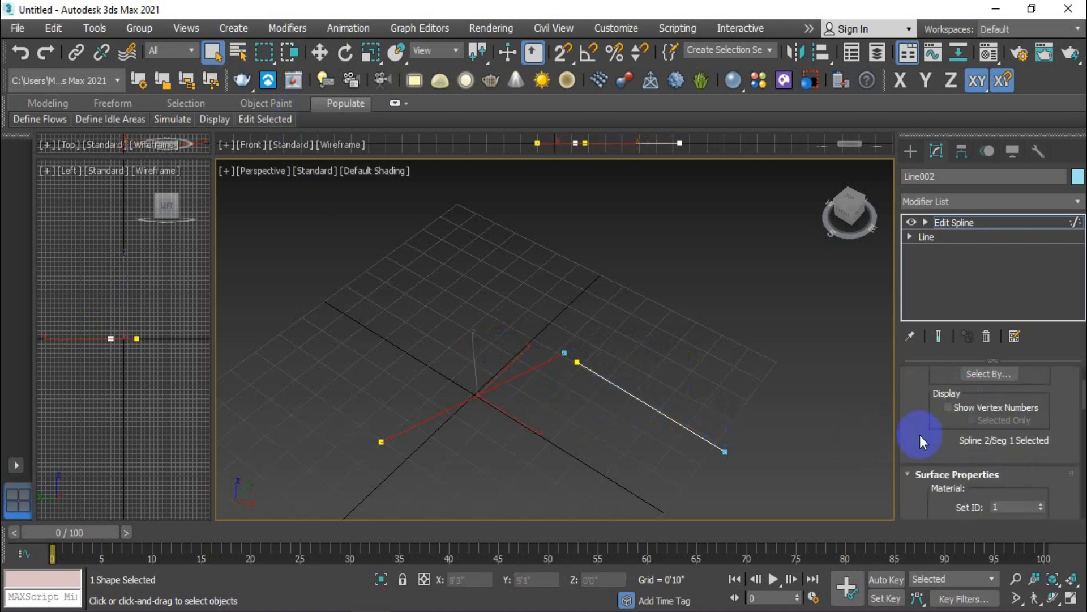
pyautogui.scroll(4, 908, 470)
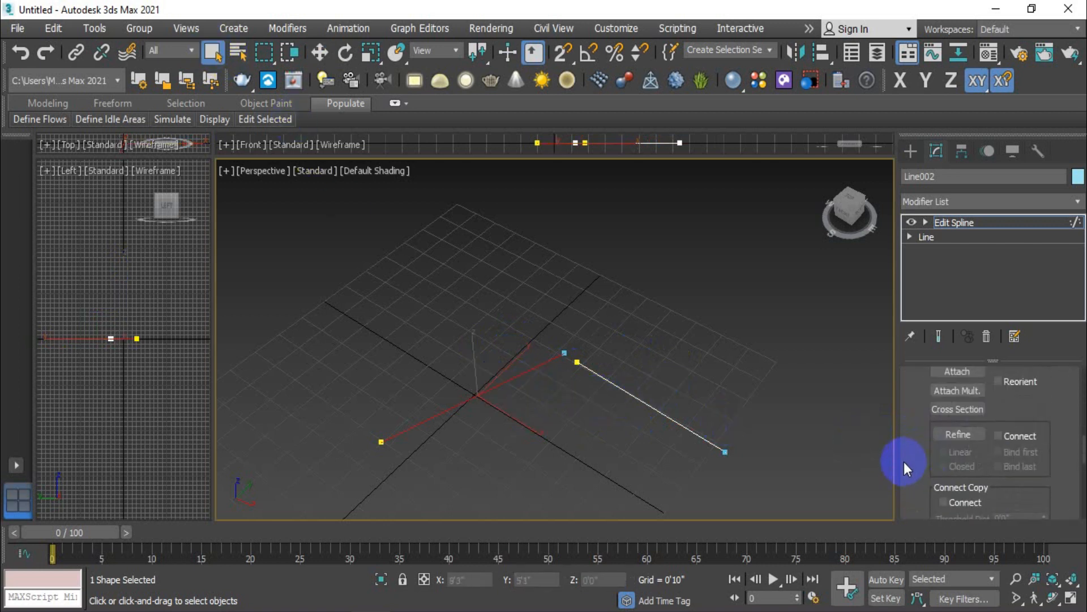
pyautogui.scroll(-10, 917, 484)
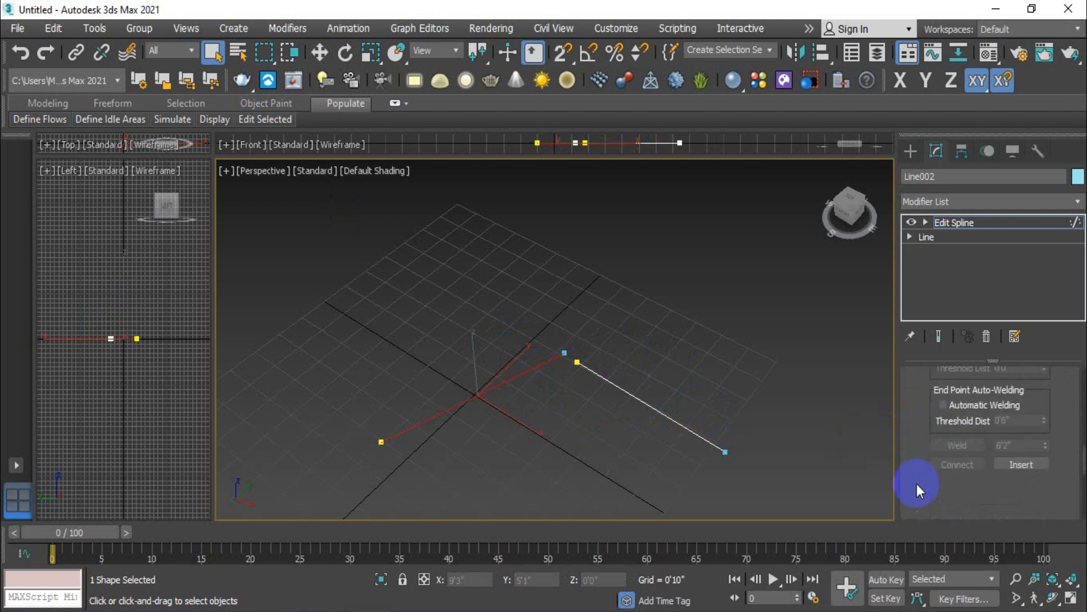
pyautogui.scroll(-4, 916, 483)
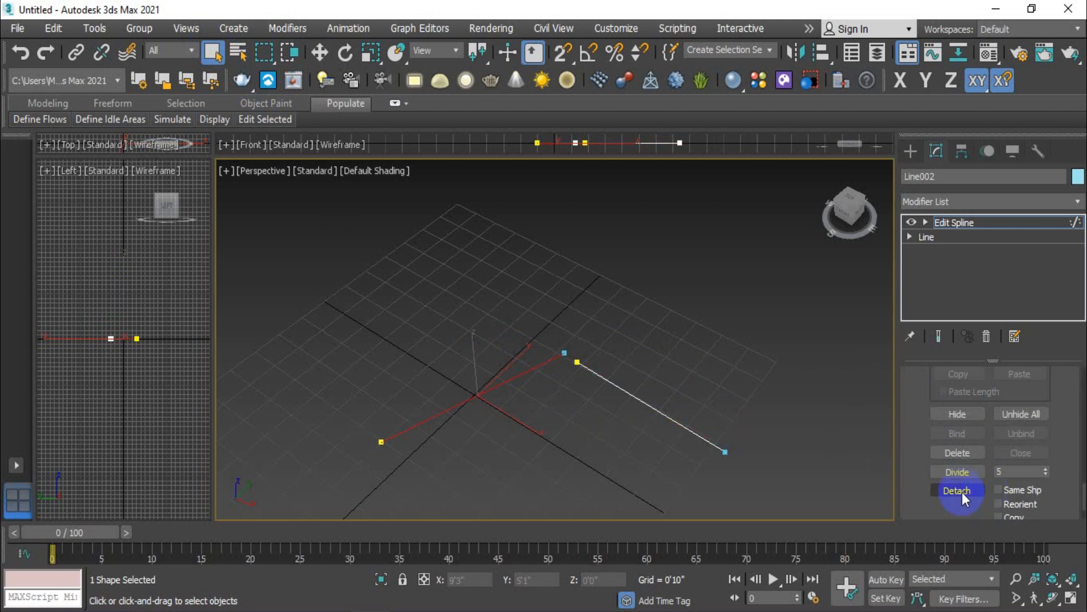
pyautogui.click(963, 492)
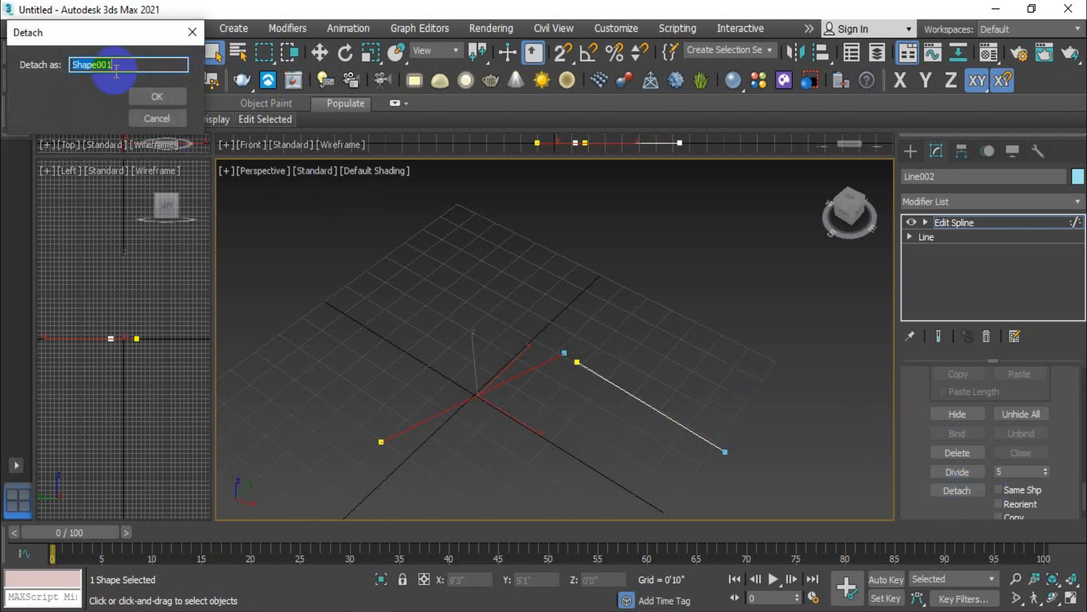
pyautogui.click(151, 95)
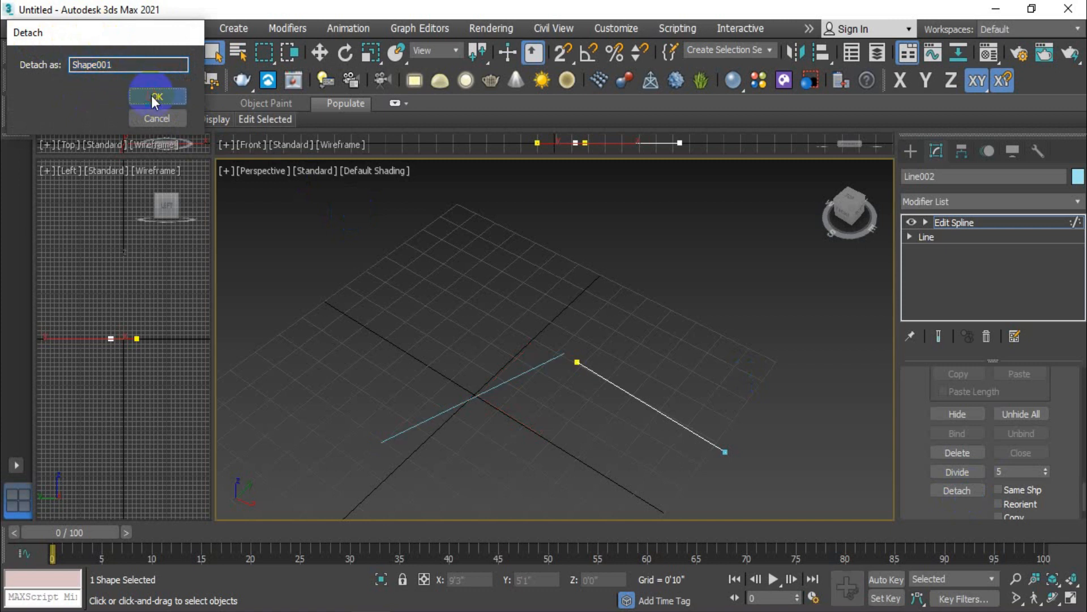
# Step: Return to object level and select the detached line on its own with the Move tool
pyautogui.scroll(-10, 912, 451)
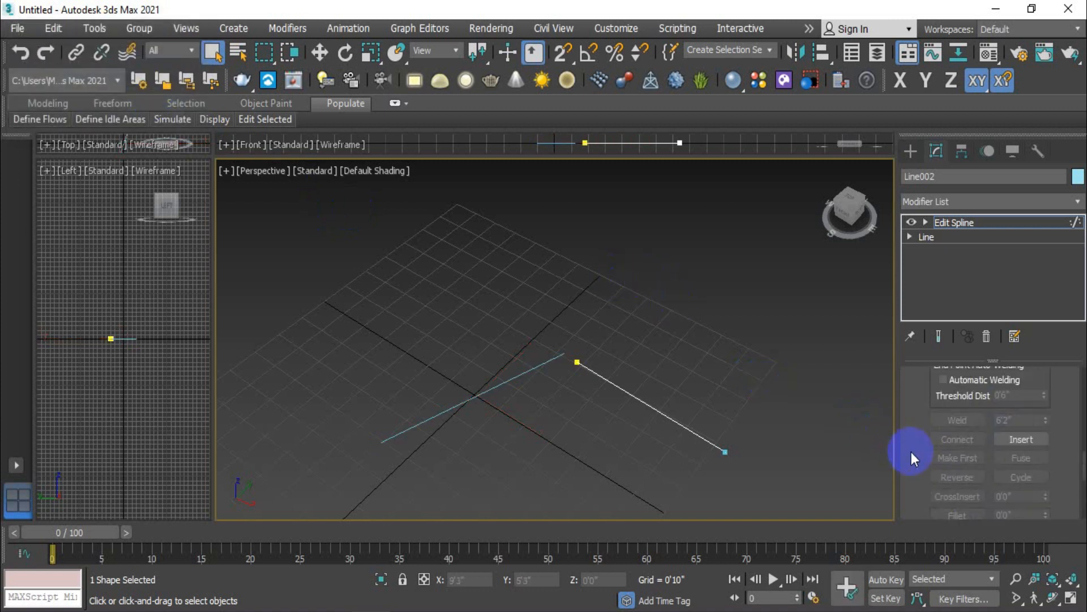
pyautogui.scroll(10, 912, 450)
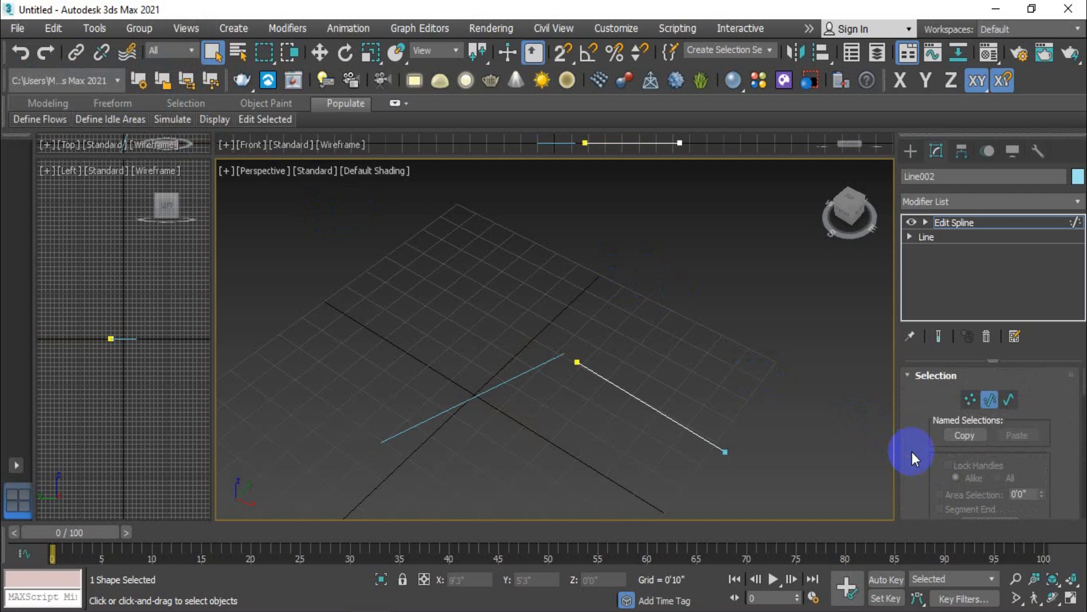
pyautogui.click(940, 398)
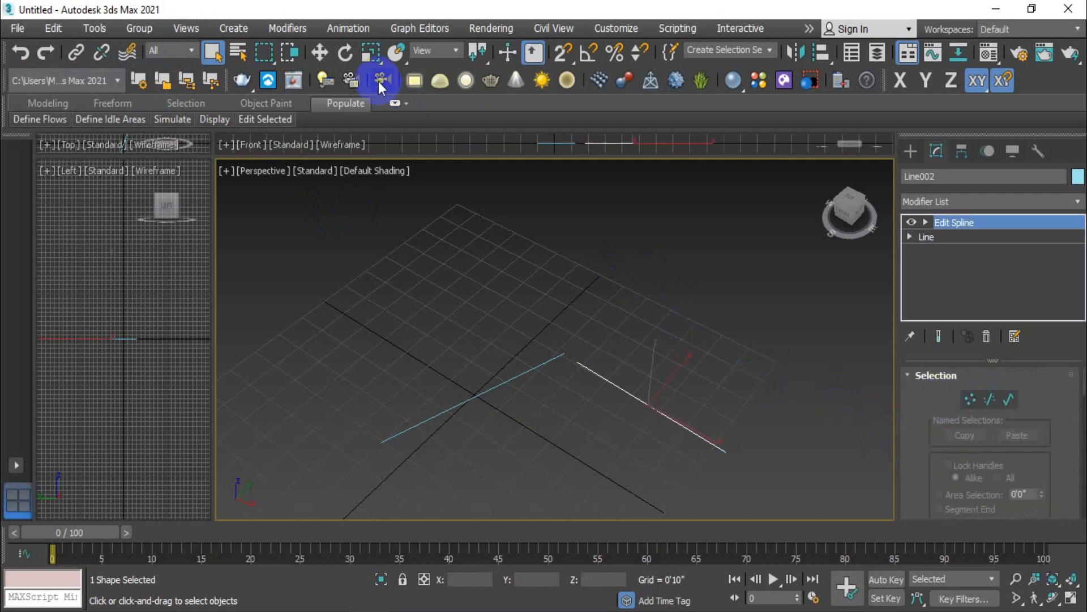
pyautogui.press('w')
pyautogui.click(545, 367)
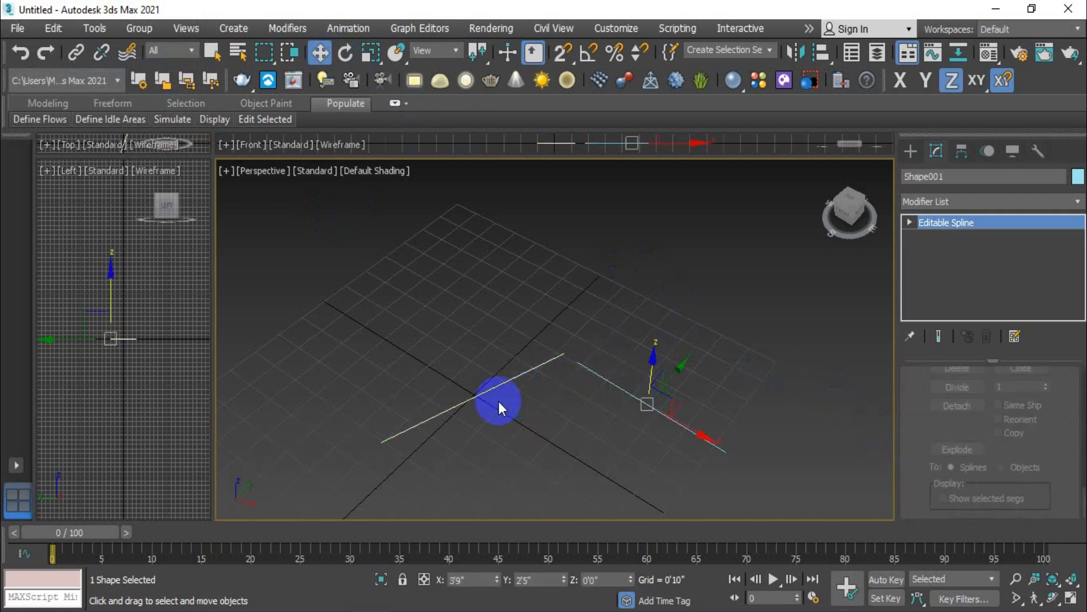
# Step: Select the second line and move it away from the detached line in the positive Y direction
pyautogui.click(910, 150)
pyautogui.click(715, 376)
pyautogui.click(615, 389)
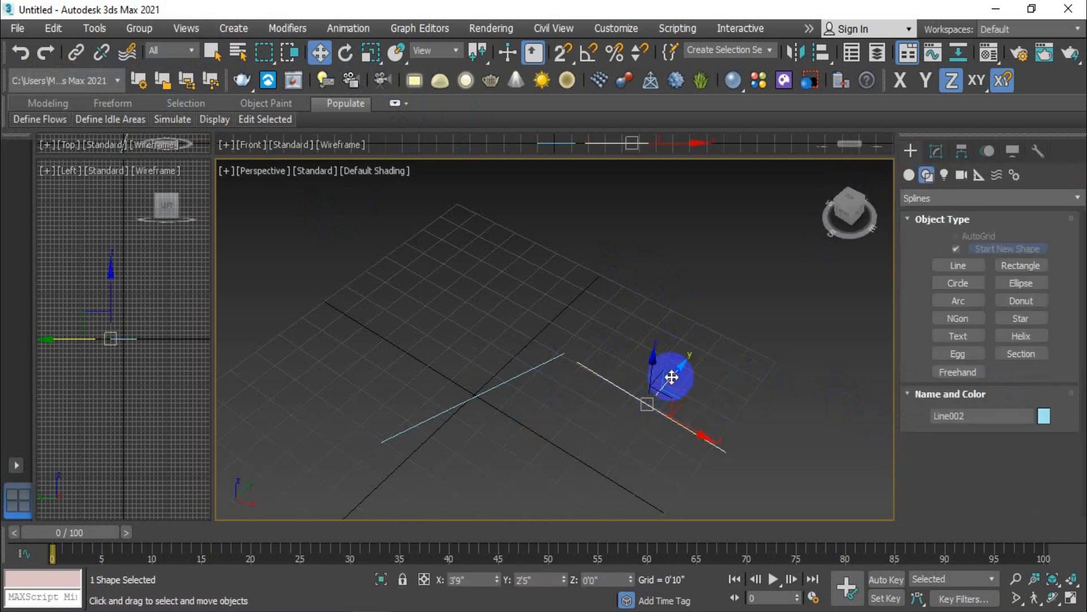
pyautogui.moveTo(670, 376); pyautogui.dragTo(736, 303)
# Step: Move the detached line in the negative X direction to about X 2'6", then clear the selection
pyautogui.click(534, 367)
pyautogui.moveTo(685, 417); pyautogui.dragTo(609, 433)
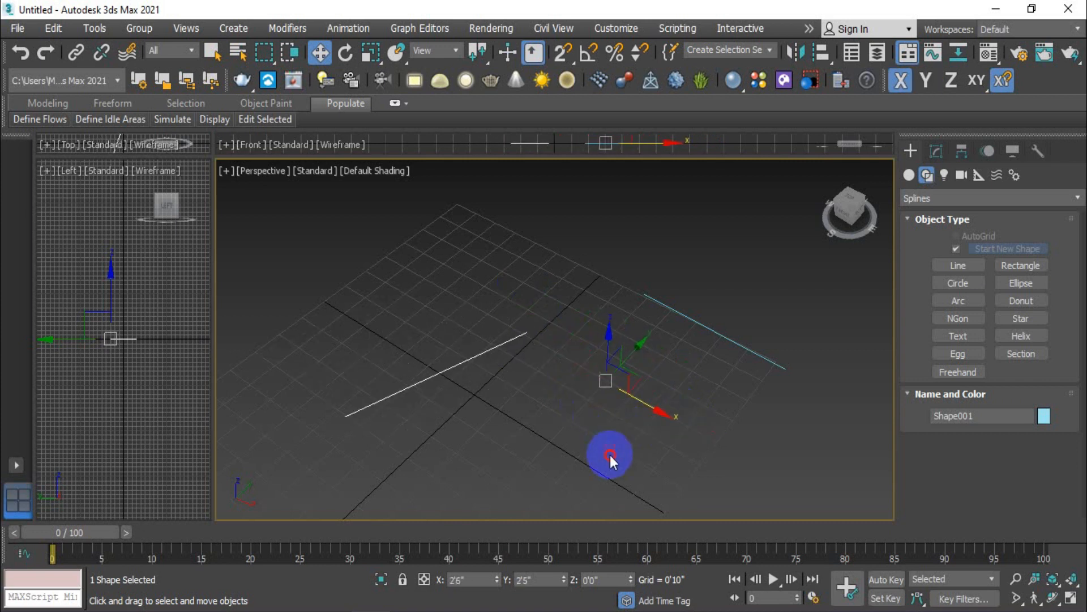
pyautogui.click(610, 454)
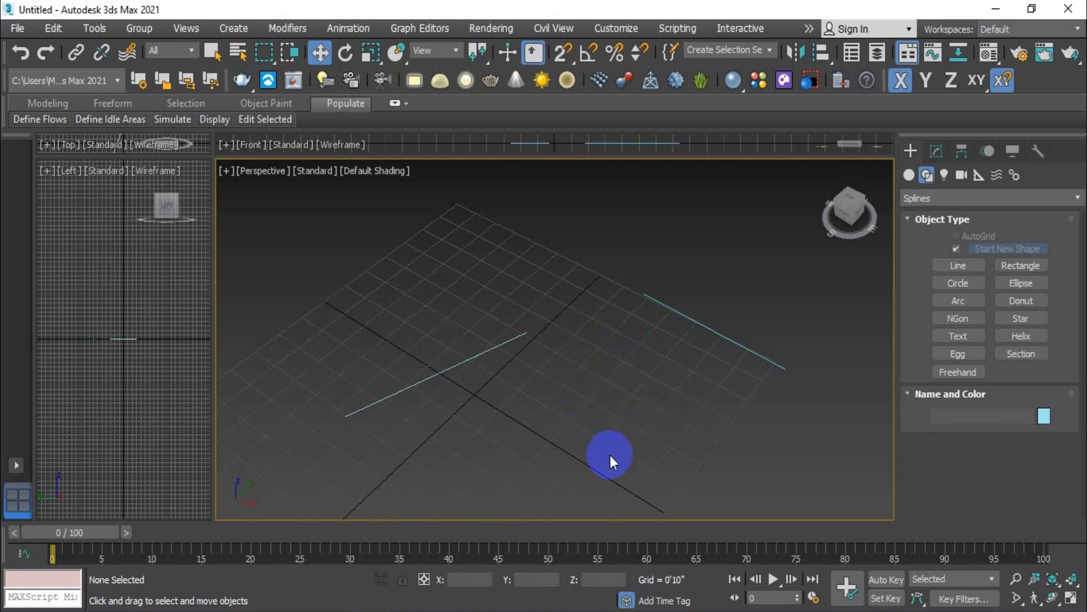